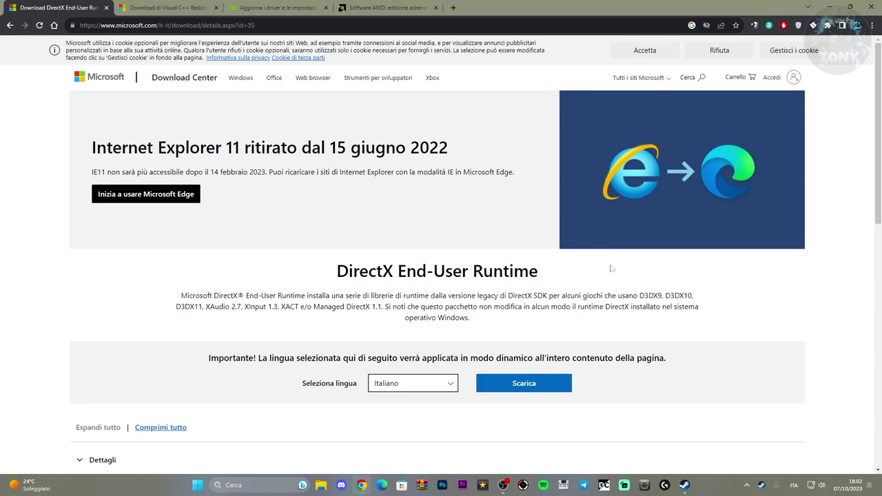
Step: Download the DirectX End-User Runtime web installer and save dxwebsetup to the Desktop
click(537, 384)
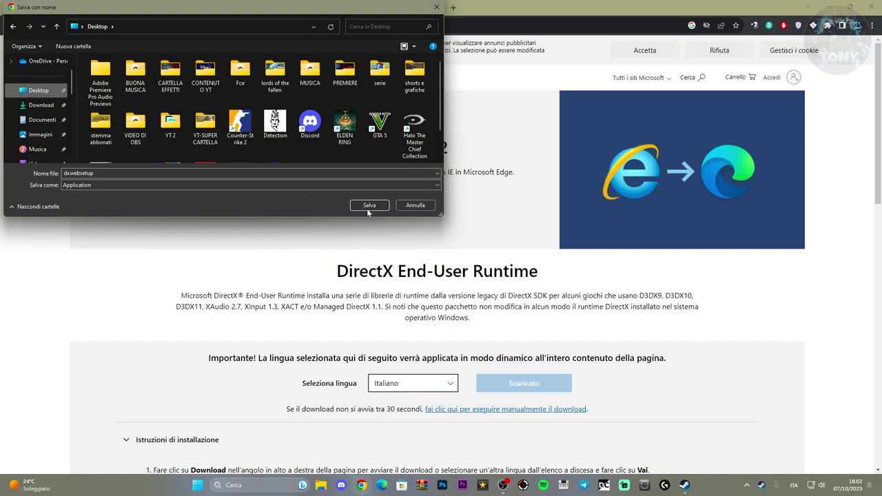
click(367, 206)
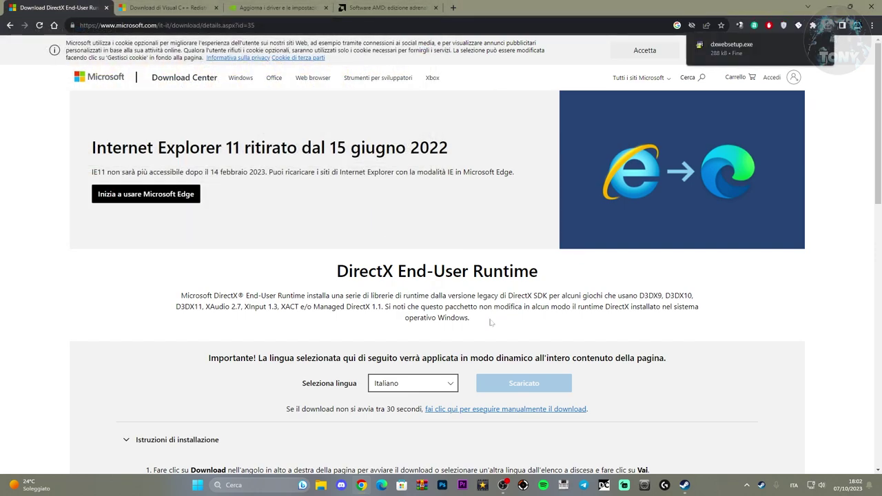
Step: Download the ARM64, X86 and X64 Visual C++ 2015-2022 redistributables from the Microsoft Learn page and save them to the Desktop
click(148, 6)
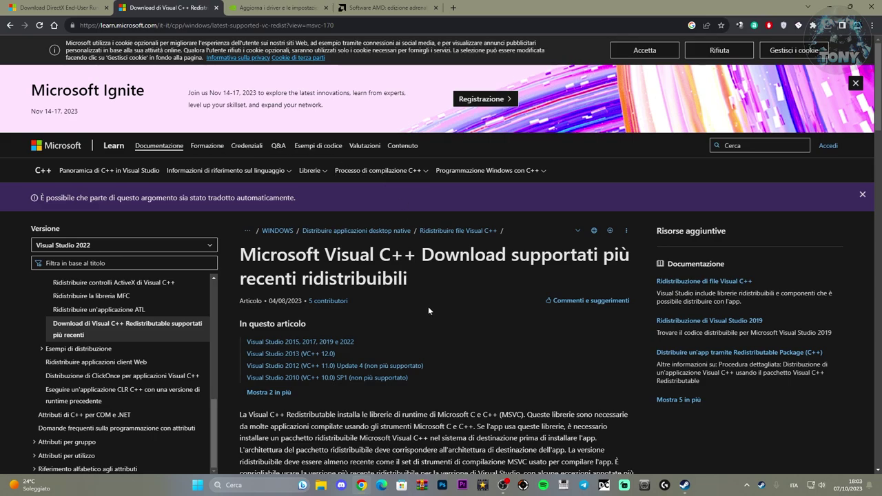
scroll(472, 266, down, 6)
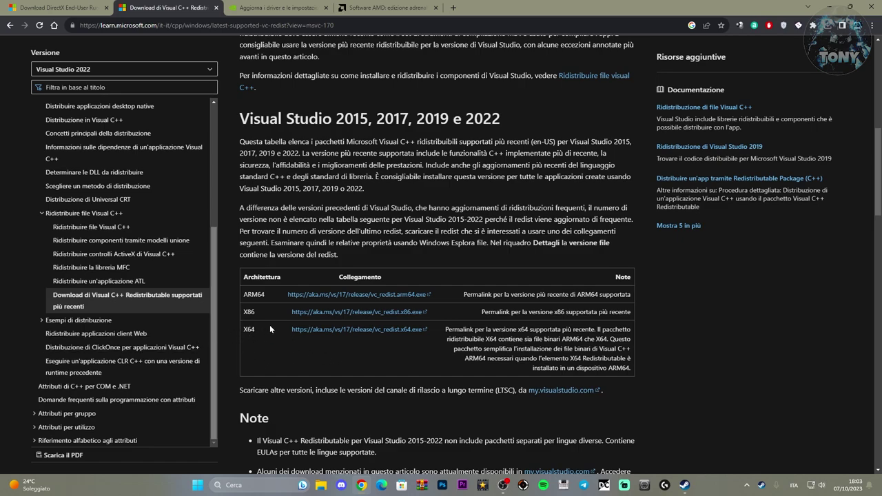
click(331, 296)
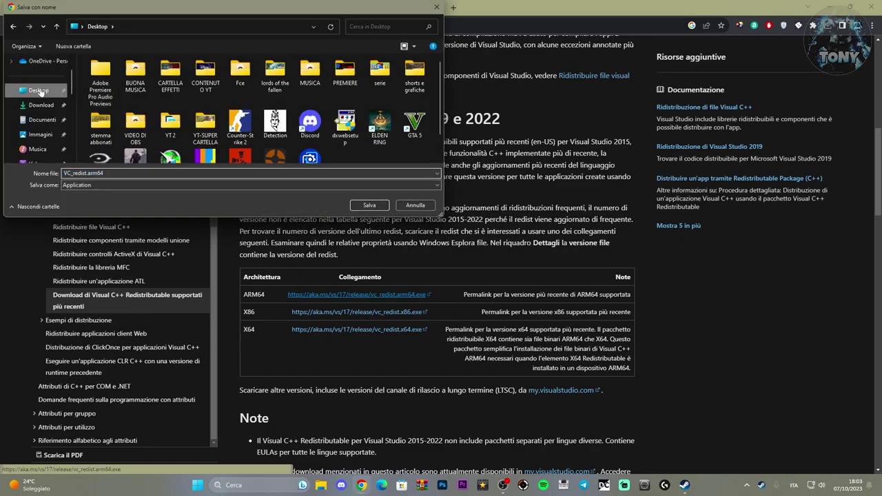
click(366, 206)
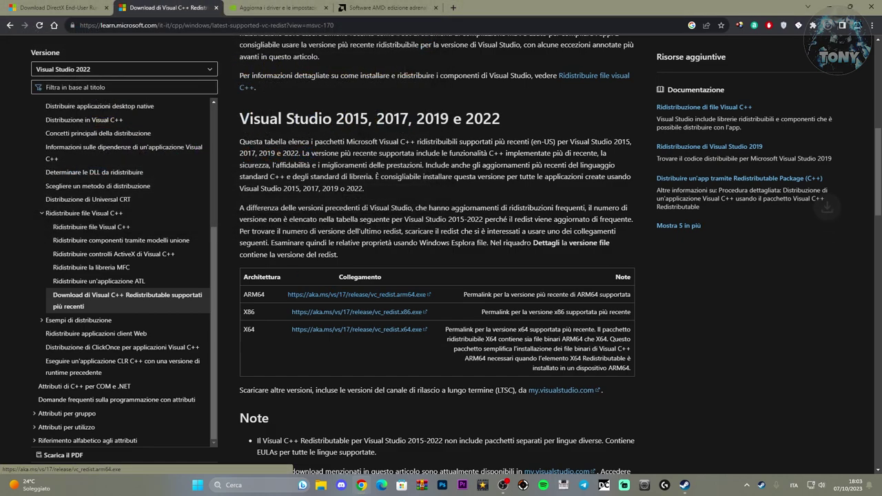
click(343, 313)
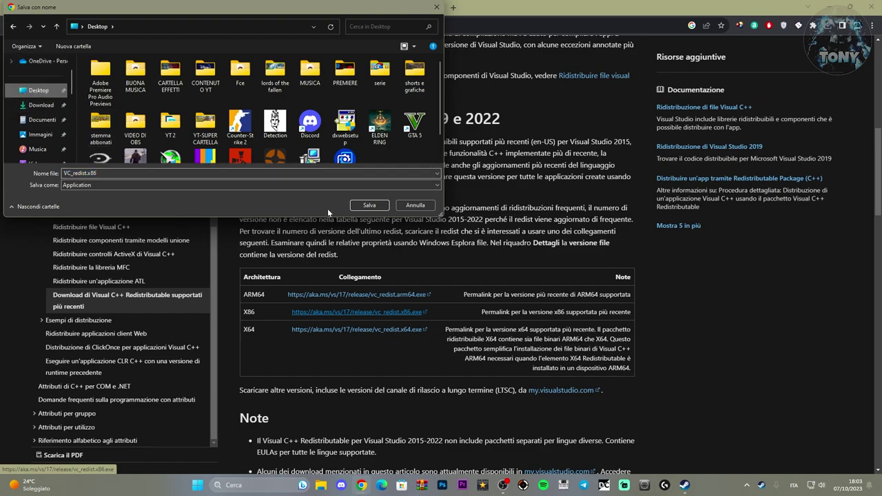
click(381, 203)
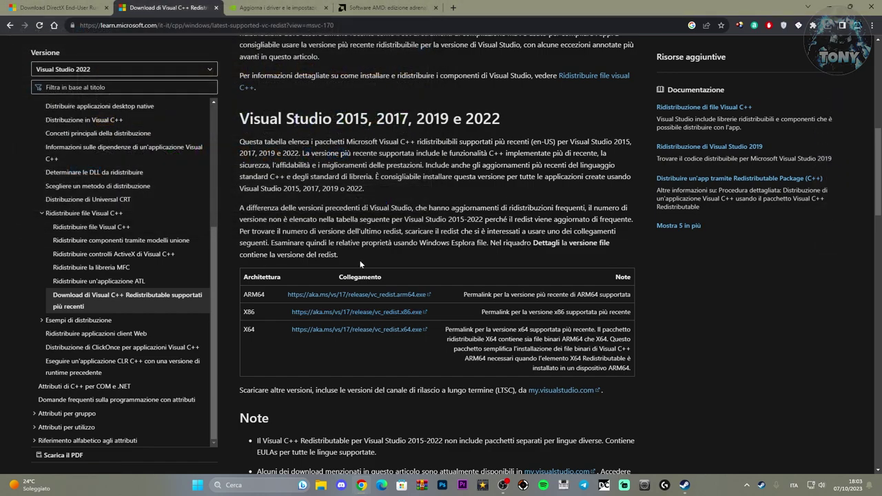
click(338, 330)
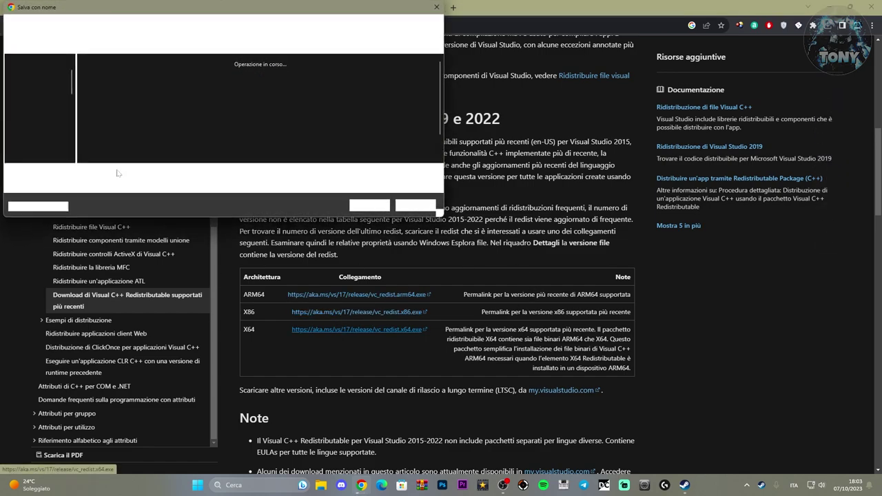
click(41, 106)
click(38, 91)
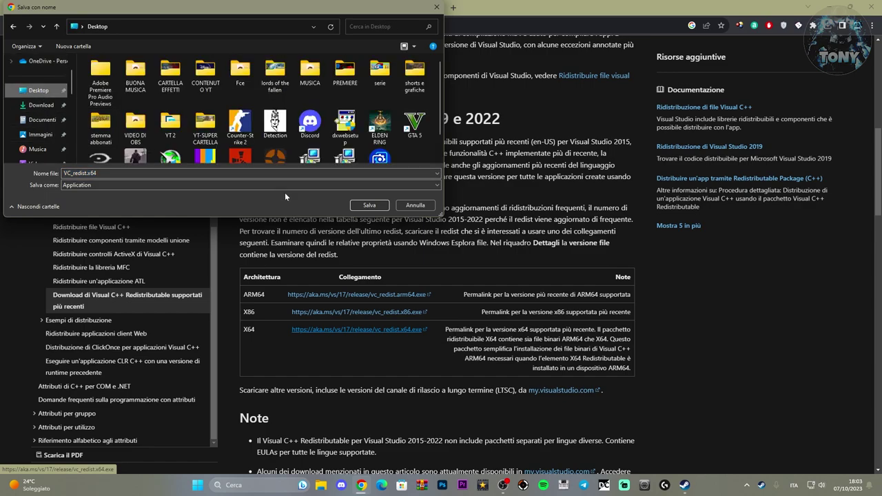
click(369, 205)
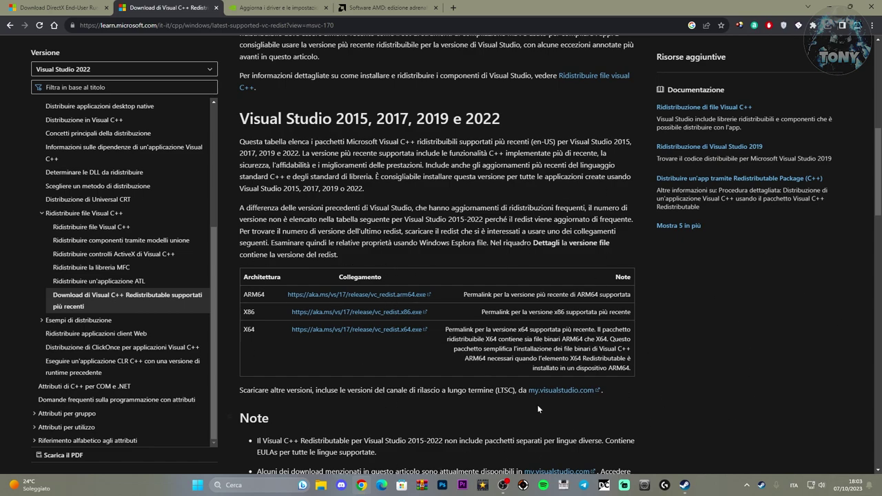
Step: View the AMD Adrenalin Edition page and the NVIDIA GeForce Experience download page
click(260, 7)
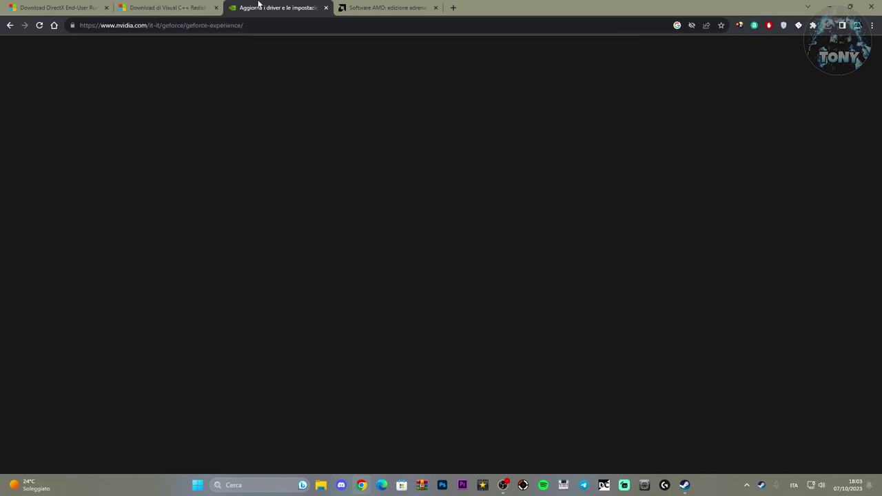
click(366, 7)
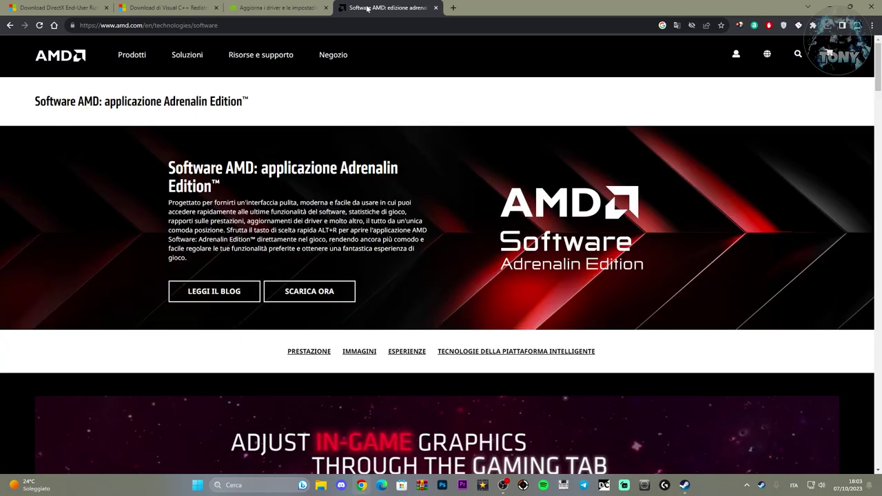
click(270, 7)
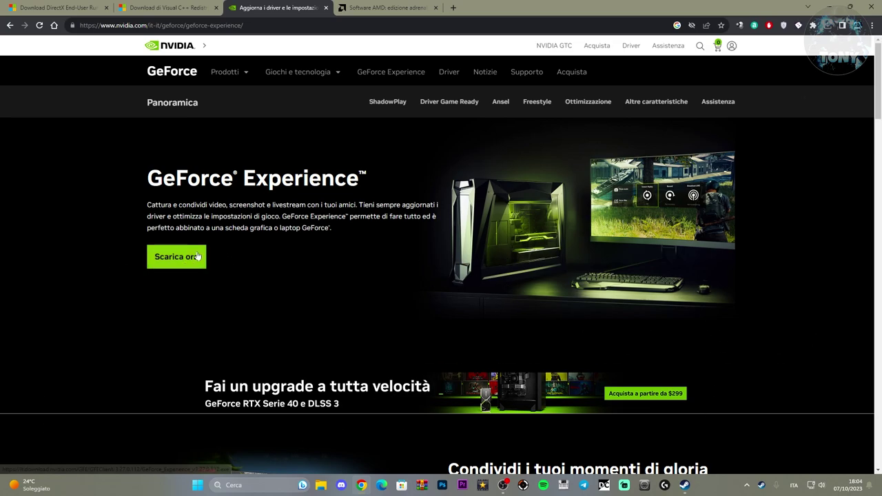
Step: Find the installed GeForce Experience app with Windows search, launch it, and view its driver update section
click(255, 485)
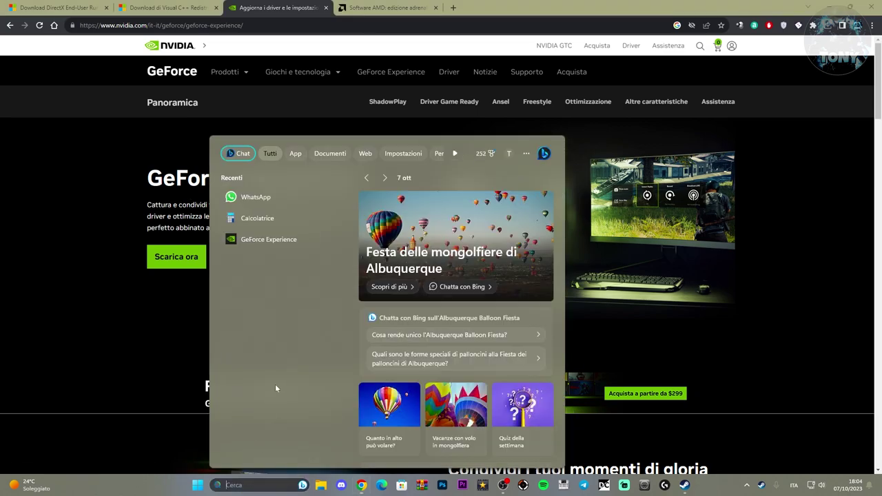
text(gef)
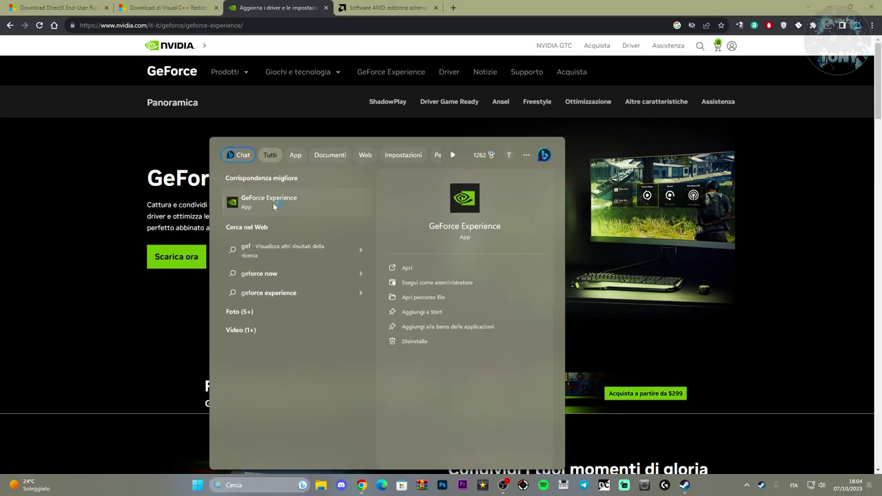
click(273, 202)
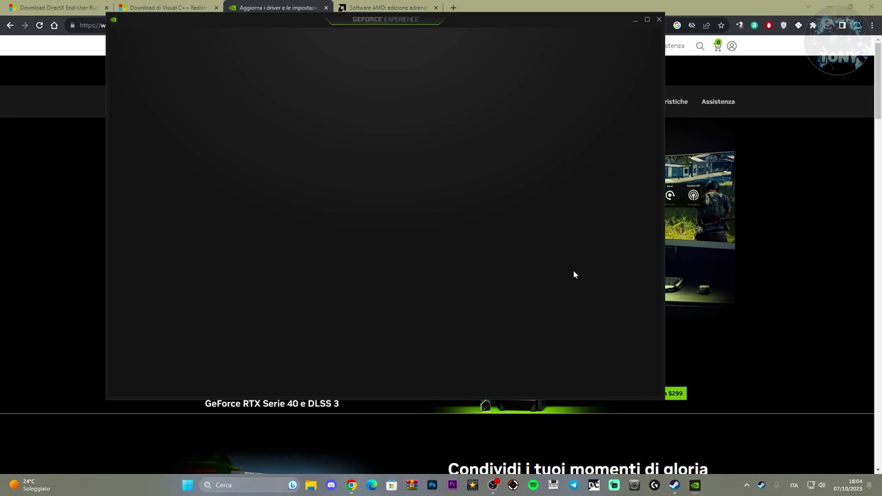
drag(504, 23, 571, 38)
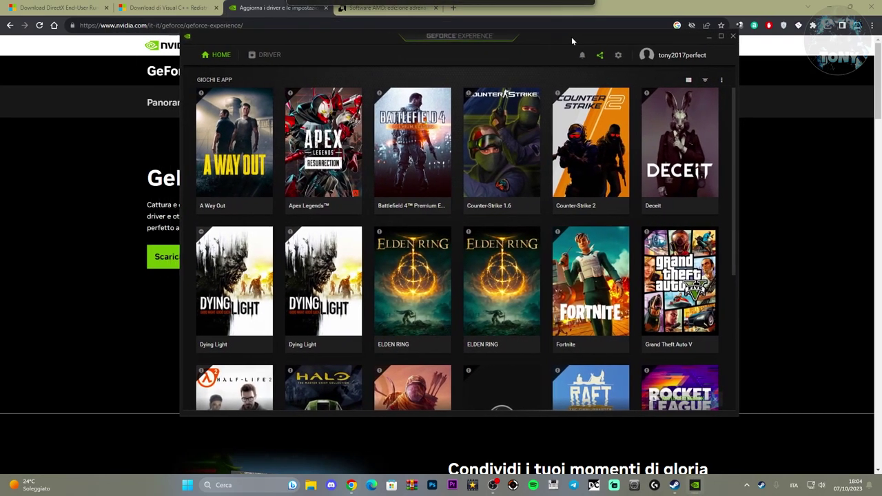
click(269, 55)
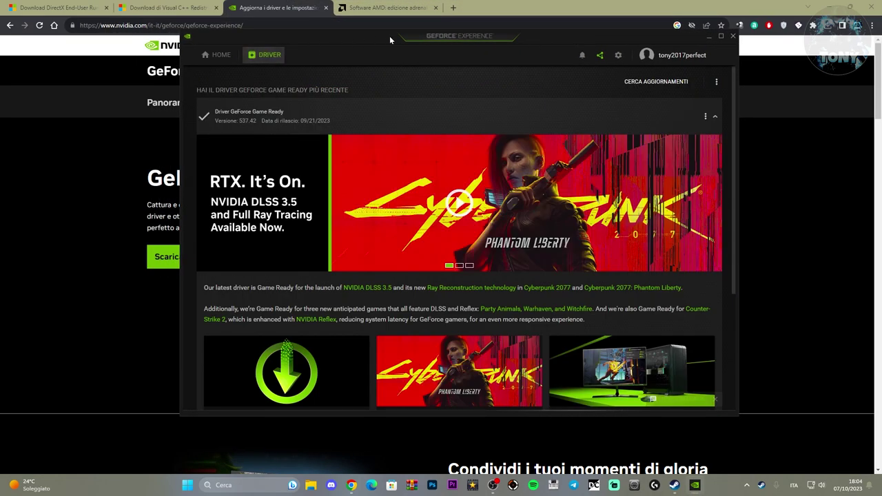
drag(542, 34, 646, 40)
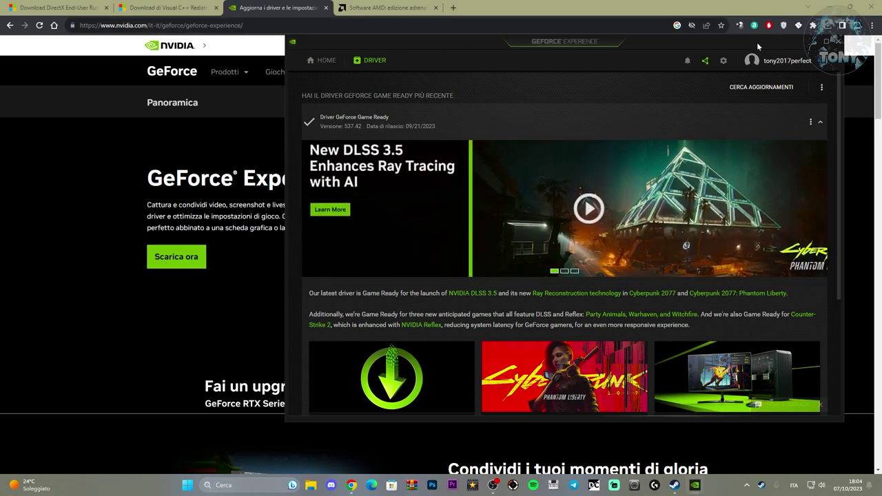
Step: Examine the AMD Software: Adrenalin Edition page in the browser for its download option and features
click(386, 7)
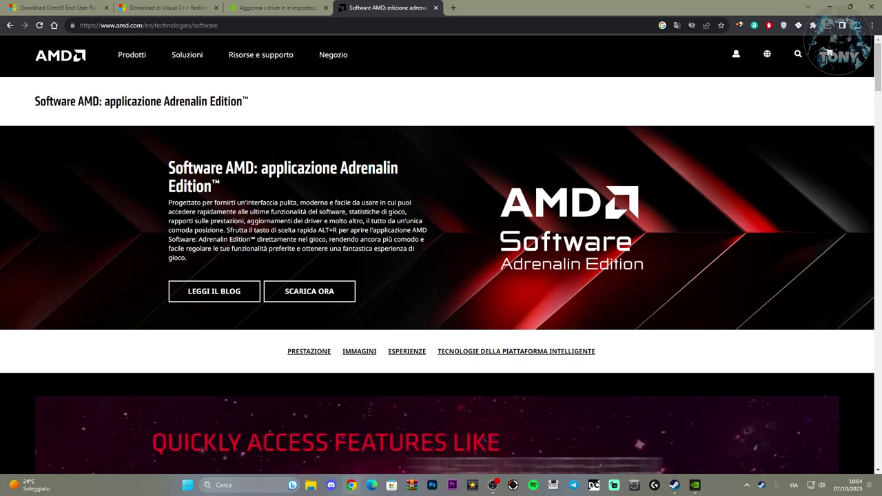
scroll(581, 355, down, 5)
scroll(579, 315, up, 5)
scroll(579, 315, down, 6)
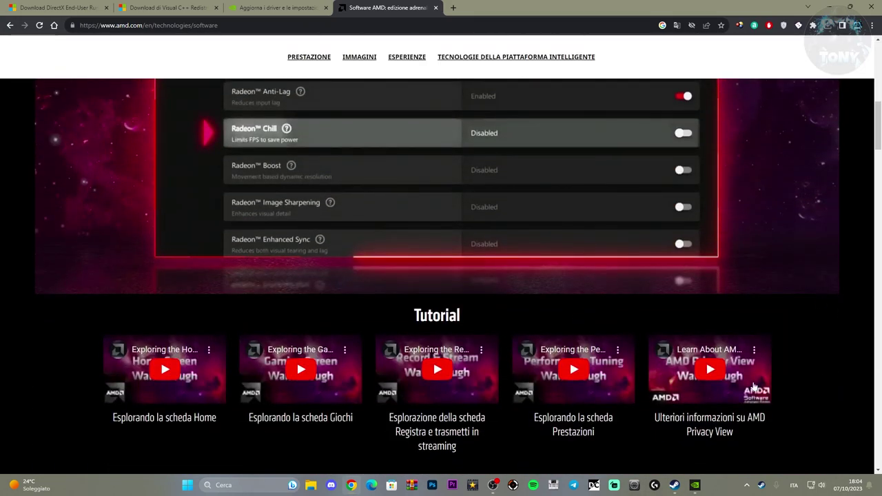
scroll(552, 184, up, 3)
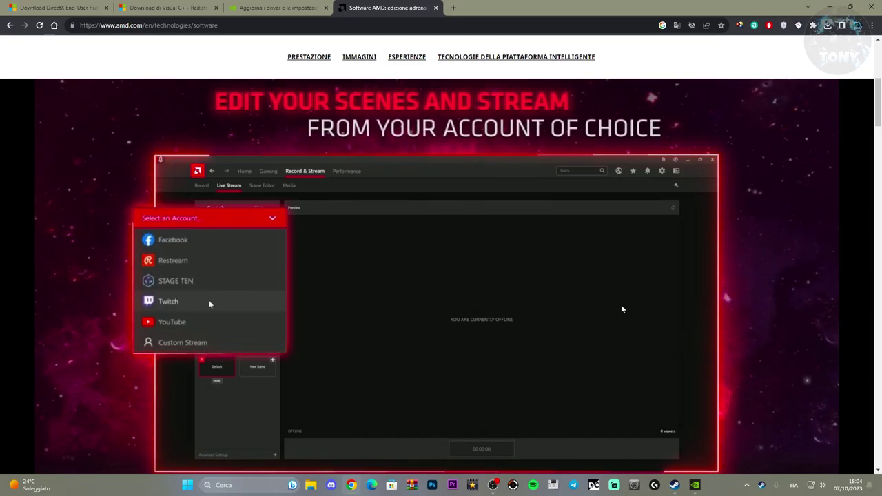
scroll(622, 309, down, 6)
scroll(740, 374, up, 10)
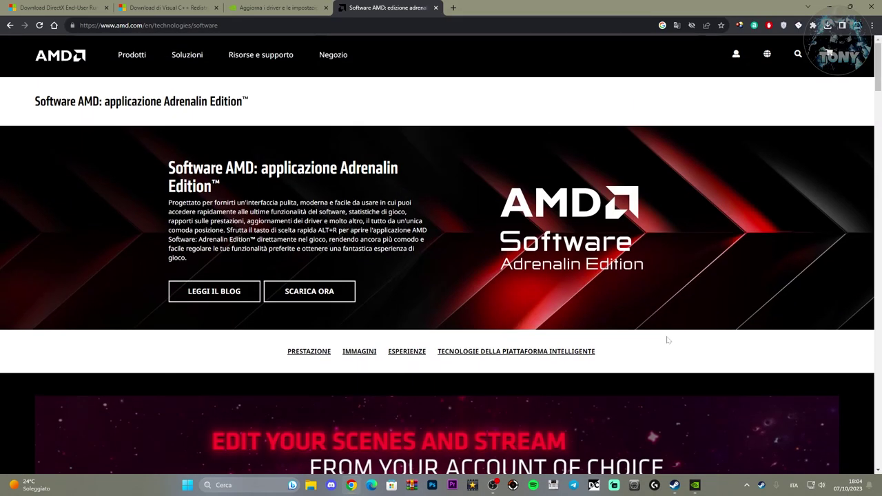
Step: Clear the browser and GeForce Experience windows from the desktop and turn on the display of desktop icons
click(831, 8)
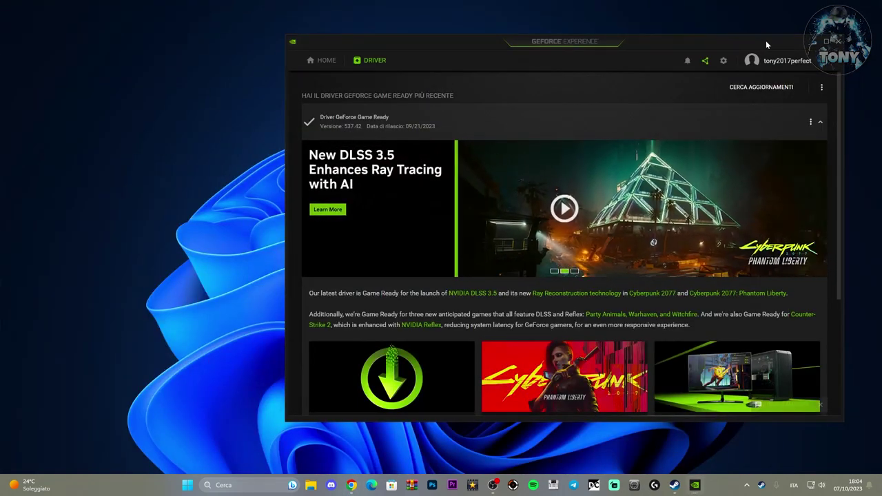
click(798, 77)
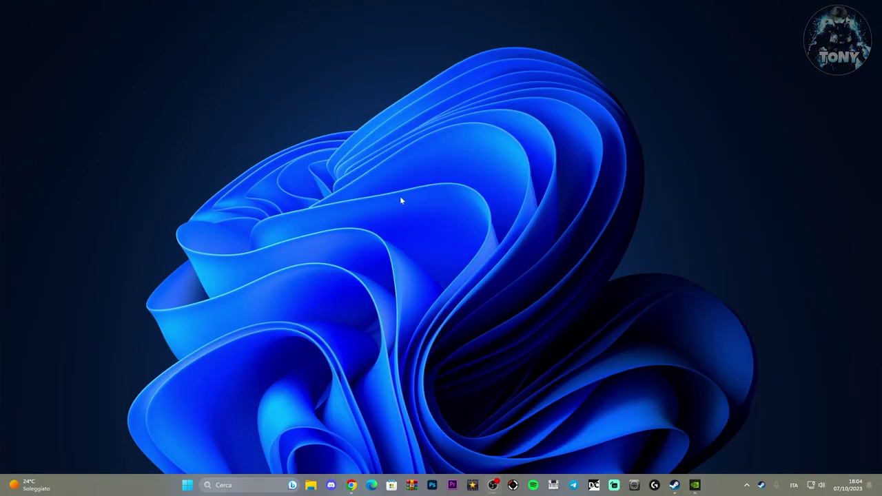
right_click(358, 216)
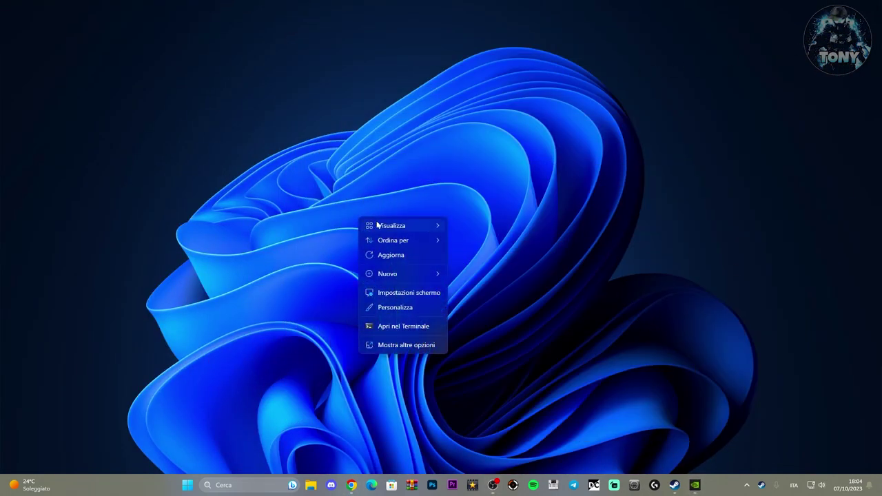
mouse_move(403, 225)
click(504, 303)
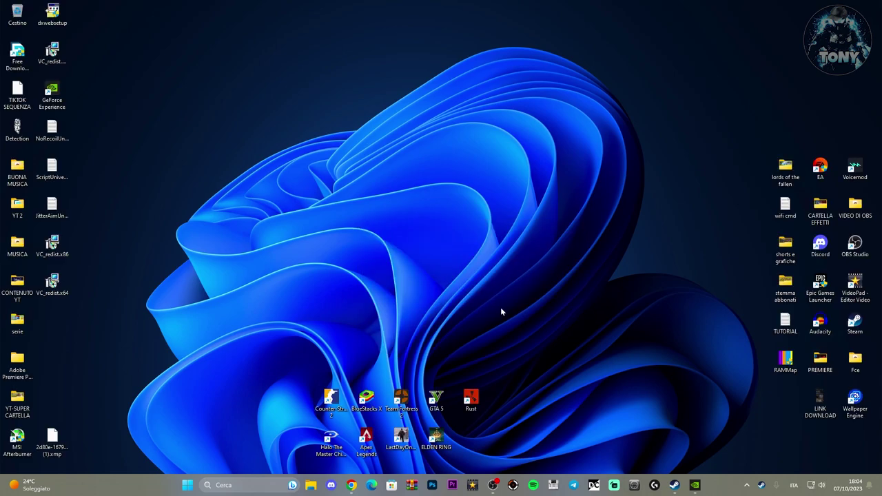
Step: Line up the three VC_redist installers and dxwebsetup in a row in the open middle area of the desktop
drag(52, 284, 367, 168)
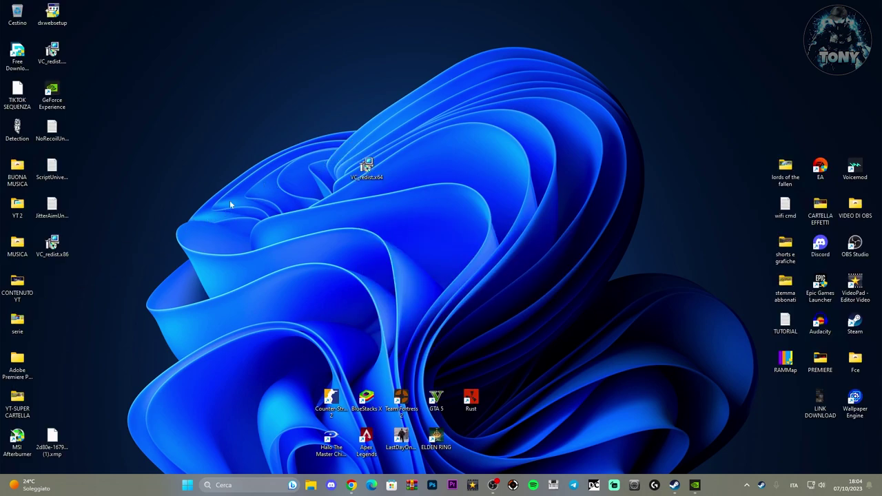
drag(52, 247, 329, 167)
drag(52, 52, 297, 168)
drag(52, 12, 403, 168)
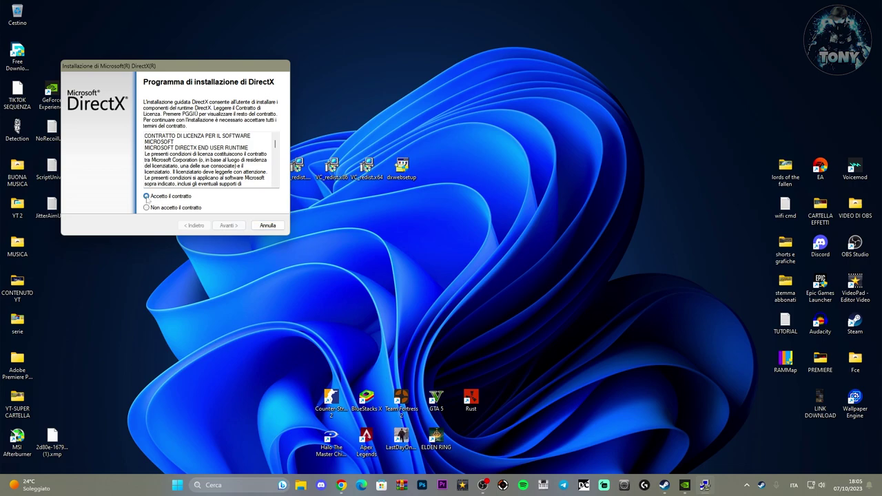
Step: Complete the DirectX setup wizard, accepting the licence agreement and leaving out the Bing Toolbar
click(147, 197)
click(228, 226)
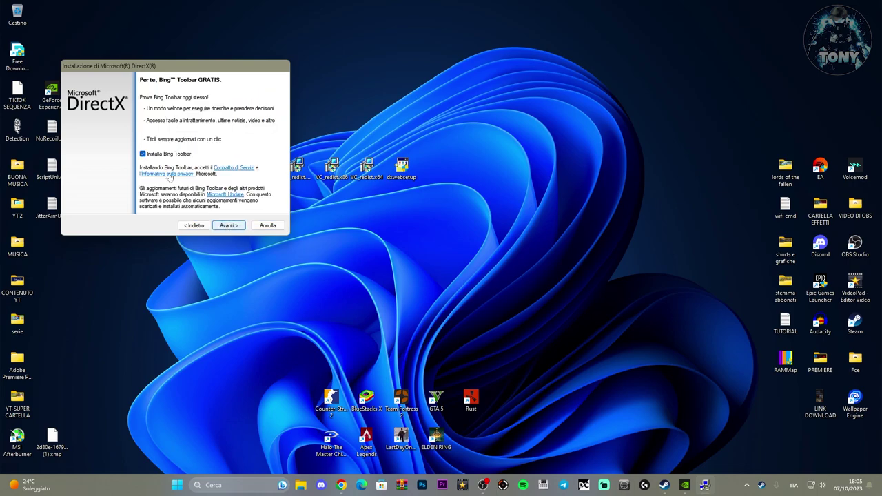
click(142, 155)
click(232, 226)
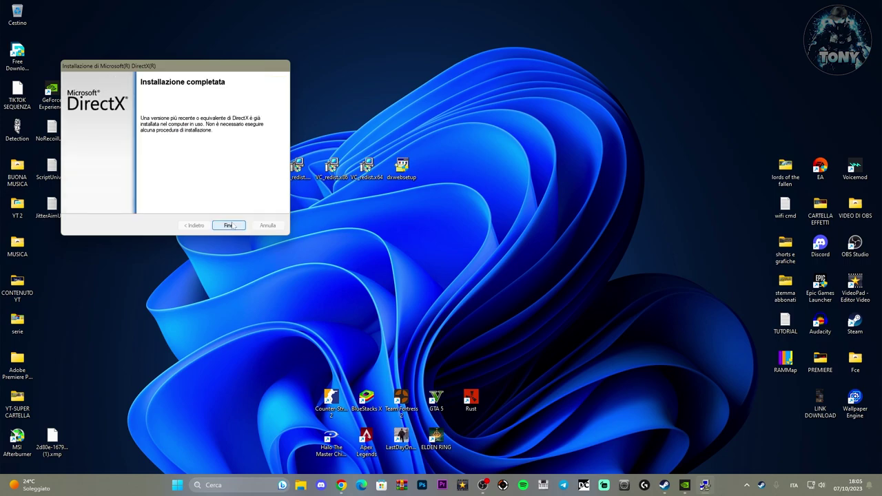
click(229, 227)
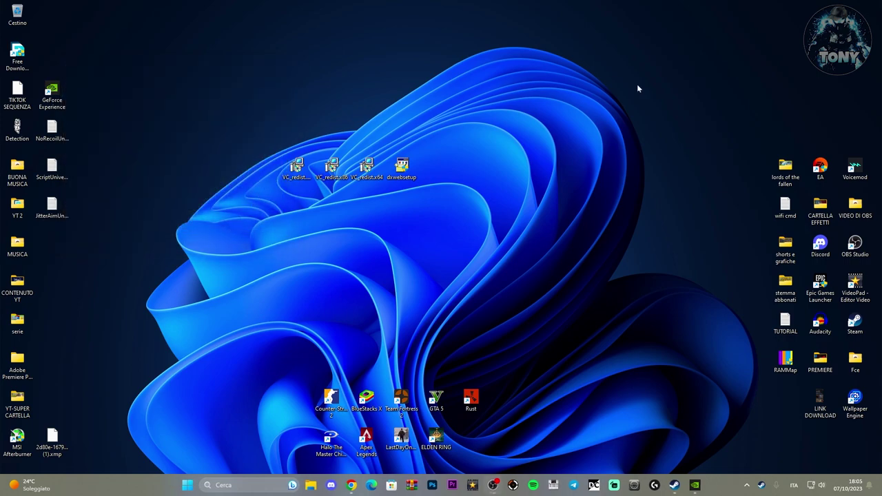
Step: Run the VC_redist.x86 installer from the desktop as administrator
drag(272, 129, 375, 218)
right_click(344, 172)
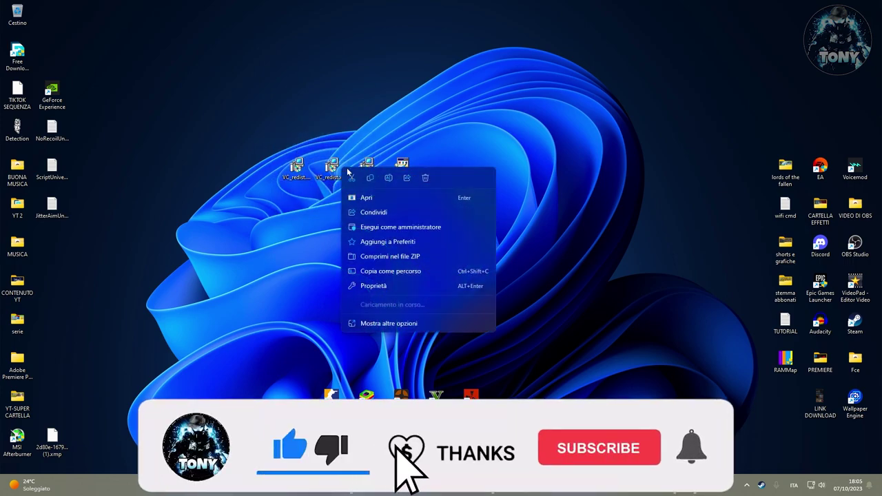
click(390, 230)
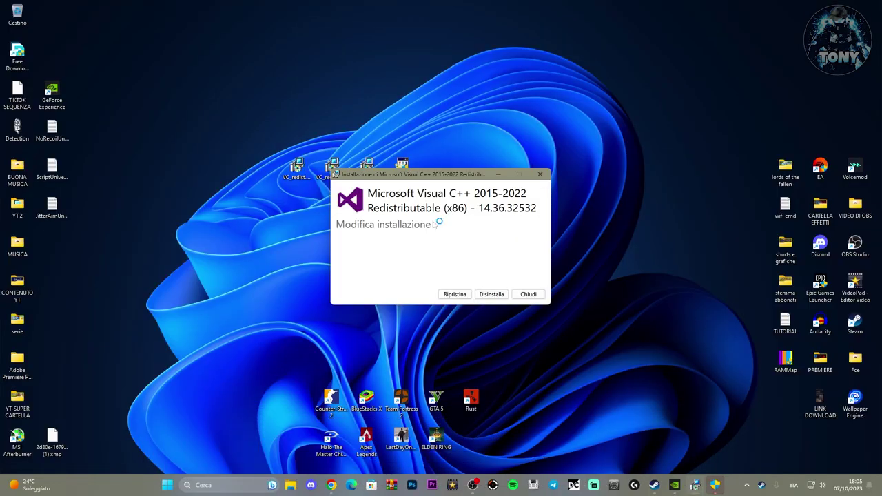
Step: Repair the installed Visual C++ 2015-2022 x86 and x64 redistributables, running the x64 setup alongside the x86 one
click(455, 295)
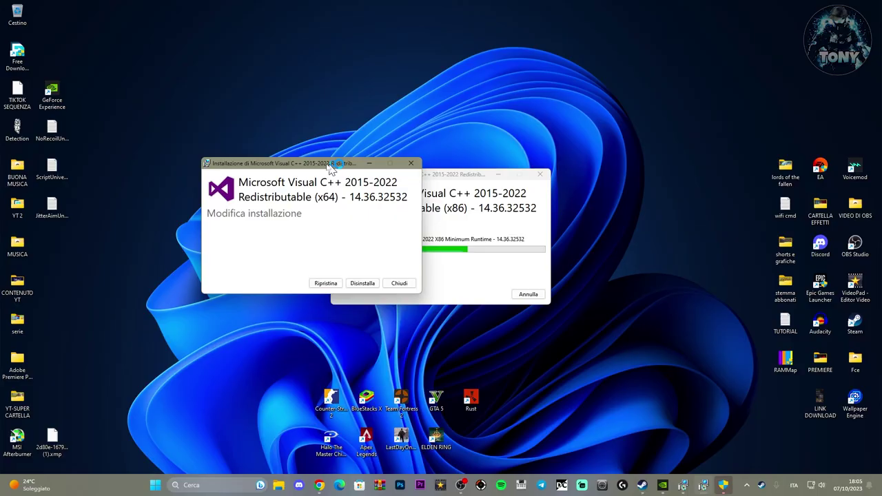
drag(276, 102, 203, 158)
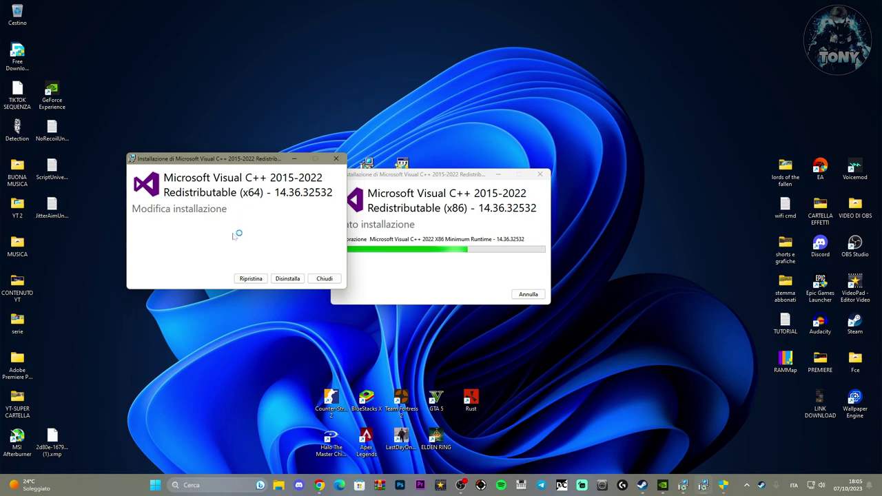
click(250, 279)
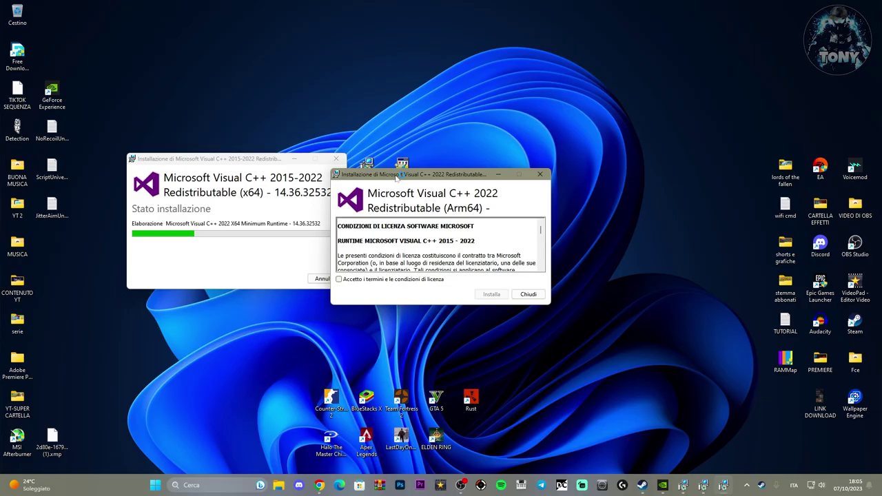
Step: Accept the licence terms of the Visual C++ 2022 Arm64 redistributable and try to install it
drag(415, 175, 607, 150)
click(526, 256)
click(674, 271)
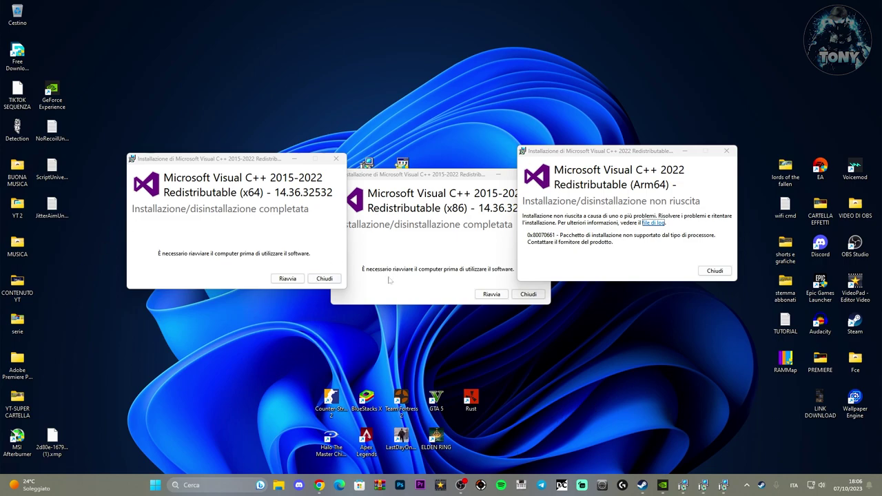
Step: Close the three redistributable setup windows and delete the VC_redist and dxwebsetup installers from the desktop
click(528, 294)
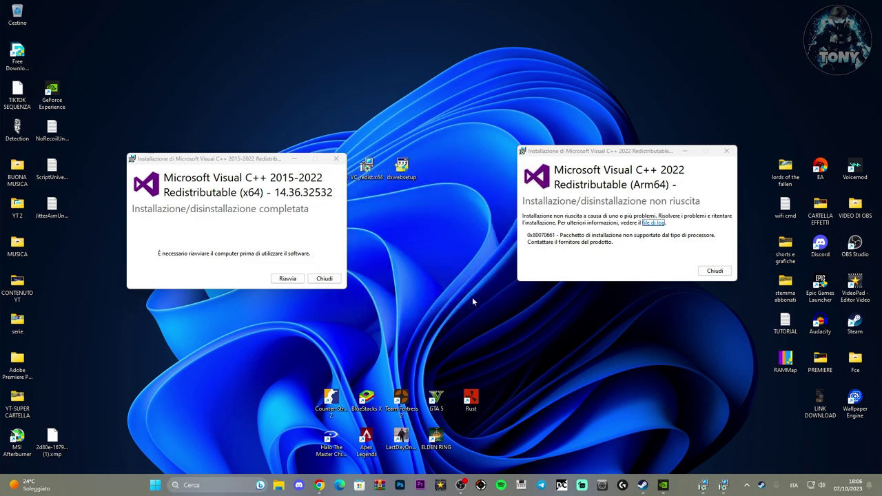
click(324, 278)
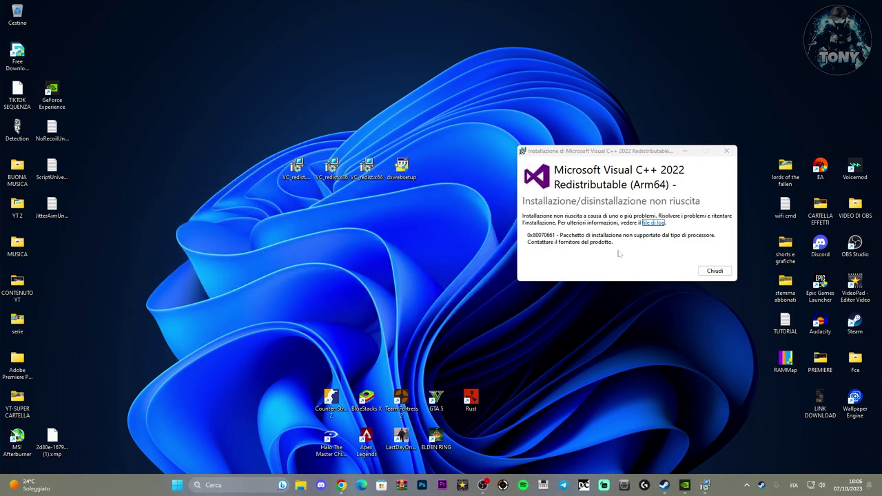
click(715, 271)
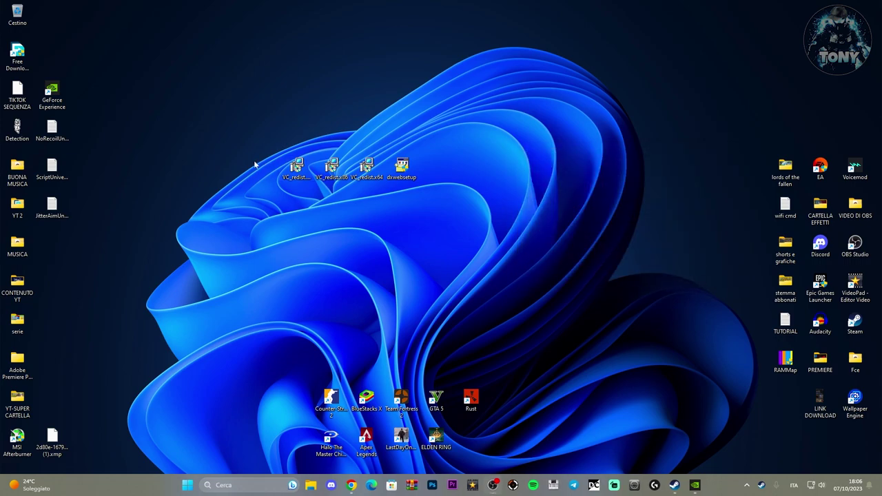
drag(257, 164, 443, 171)
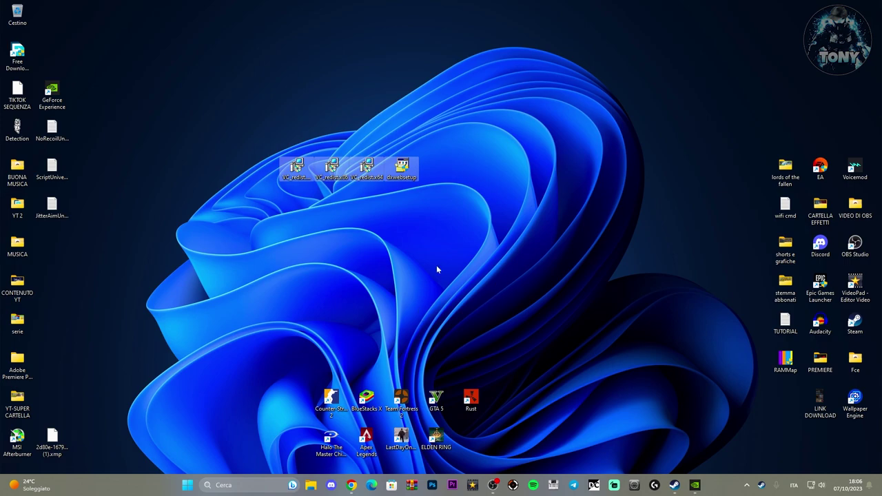
key(Delete)
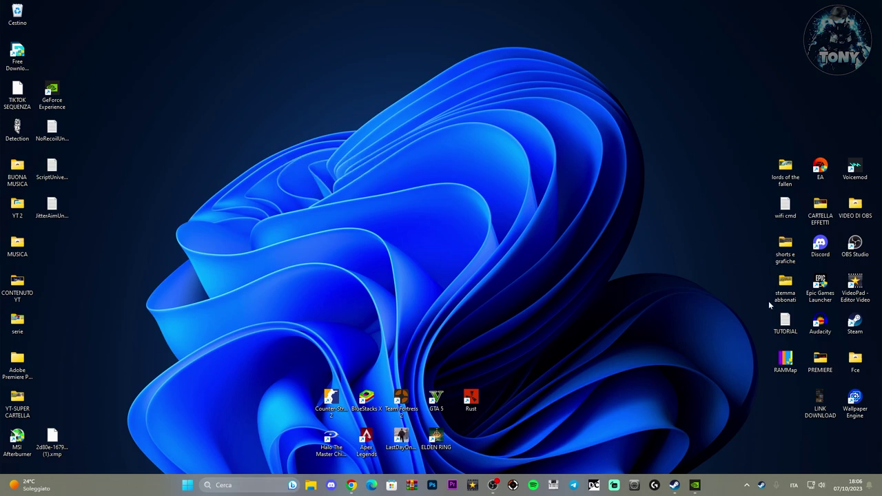
Step: Switch to Steam and browse Counter-Strike 2's local installation files from the game's properties
click(674, 486)
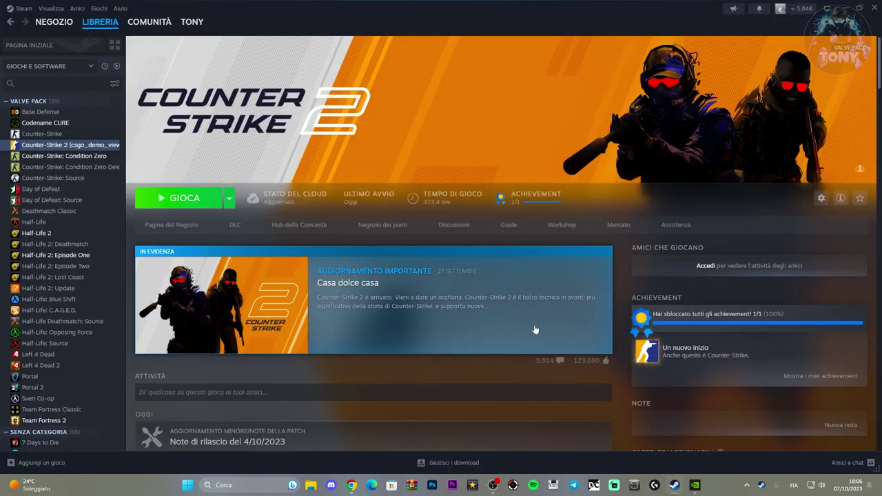
click(821, 198)
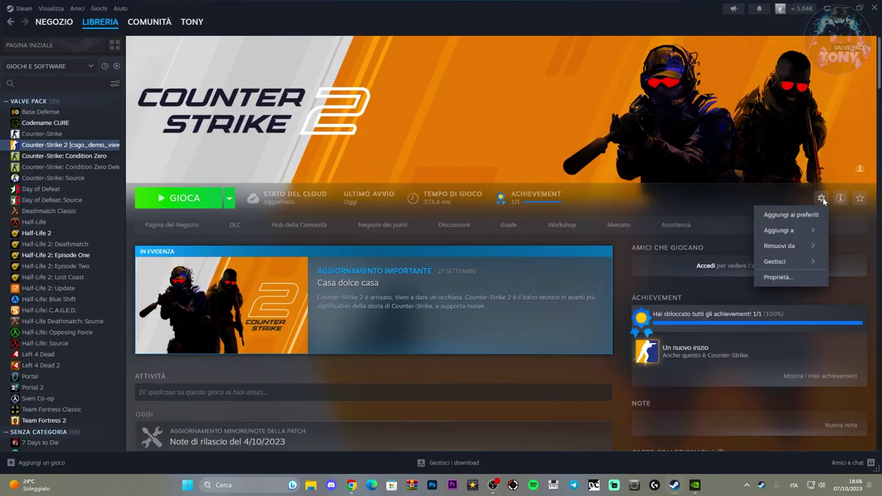
click(782, 278)
click(279, 191)
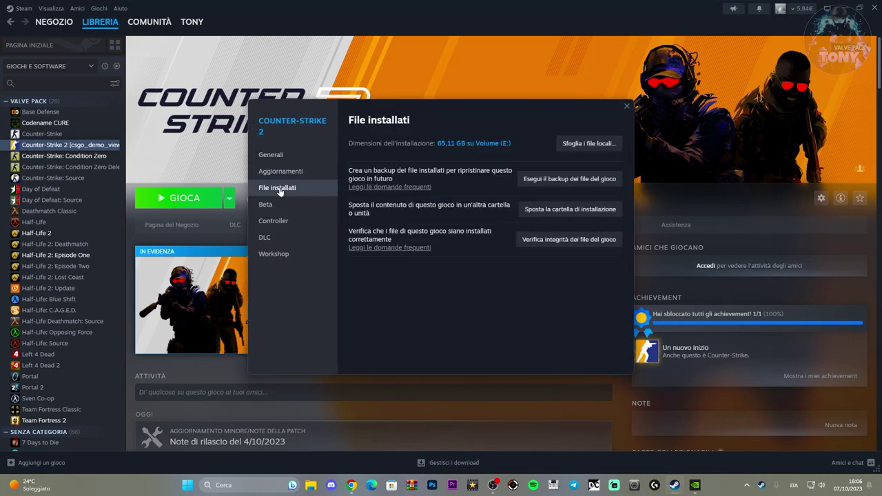
click(593, 145)
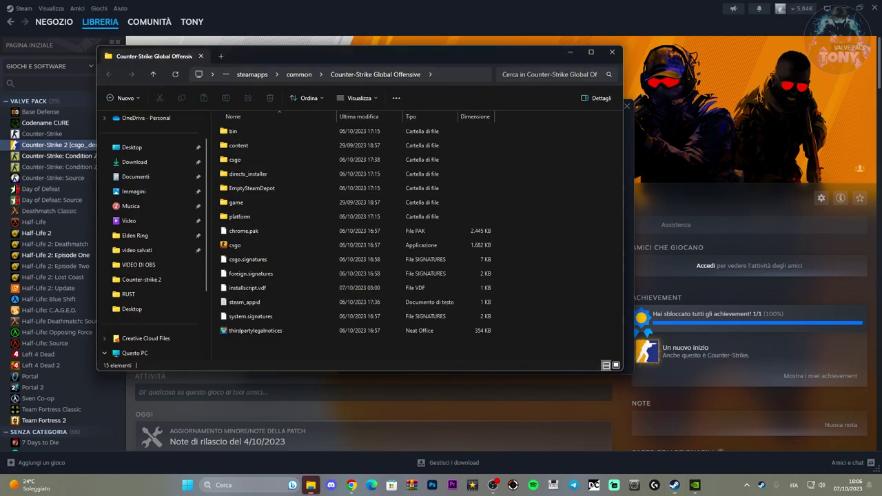
drag(367, 58, 520, 61)
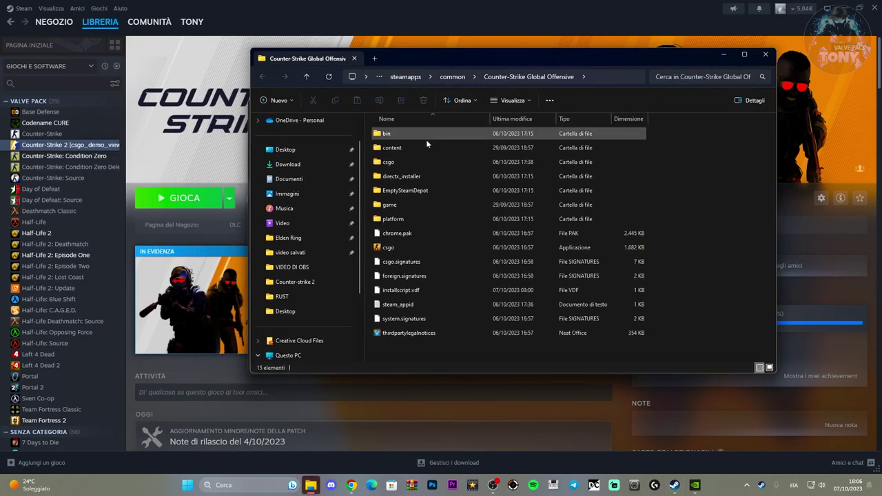
Step: Open the win64 folder inside game\bin of the Counter-Strike Global Offensive directory
double_click(404, 135)
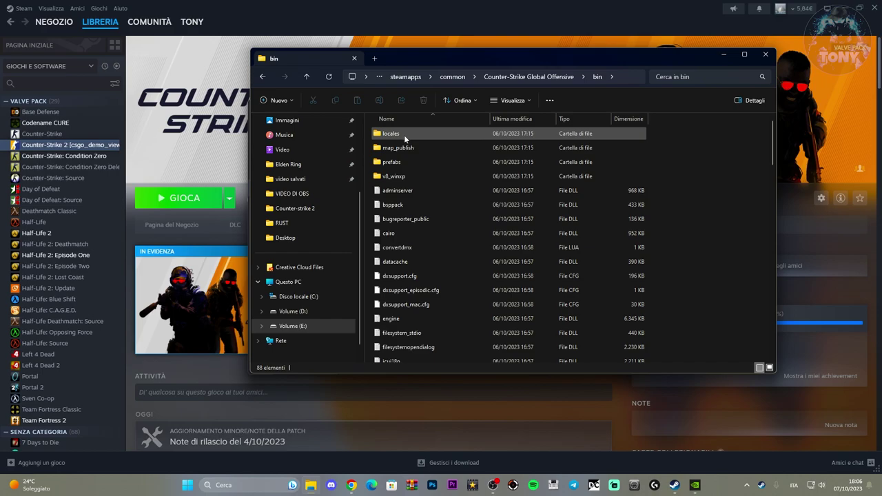
click(262, 77)
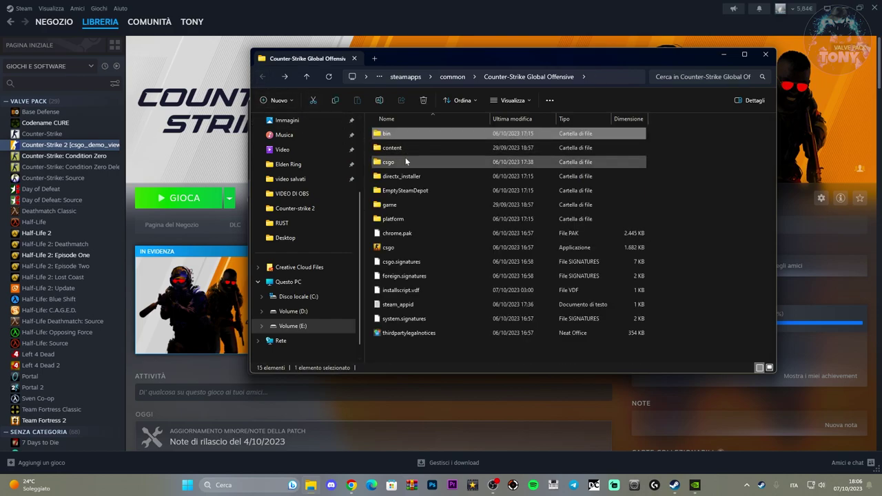
double_click(390, 207)
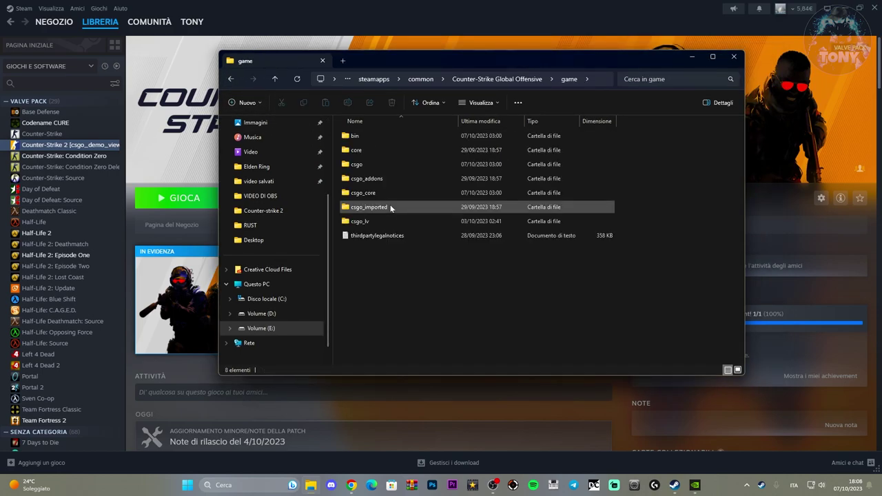
double_click(367, 136)
double_click(367, 136)
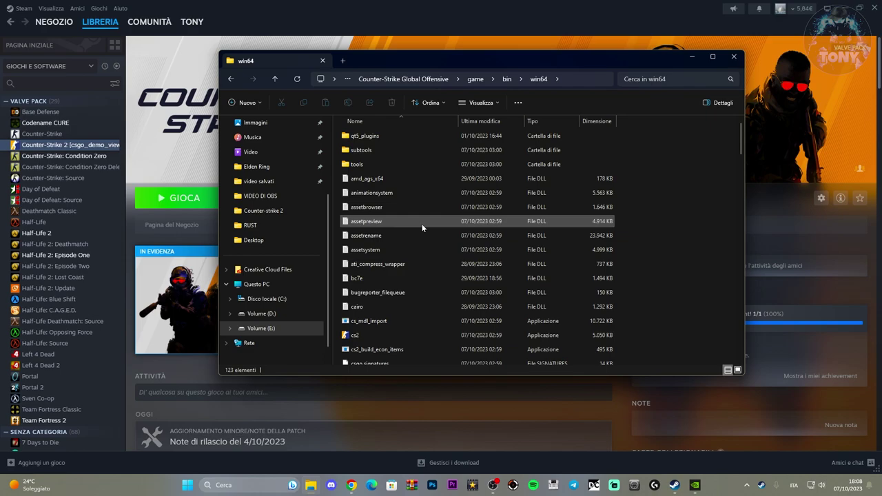
Step: Open the compatibility properties of the cs2 application in the win64 folder
scroll(422, 224, down, 3)
click(378, 144)
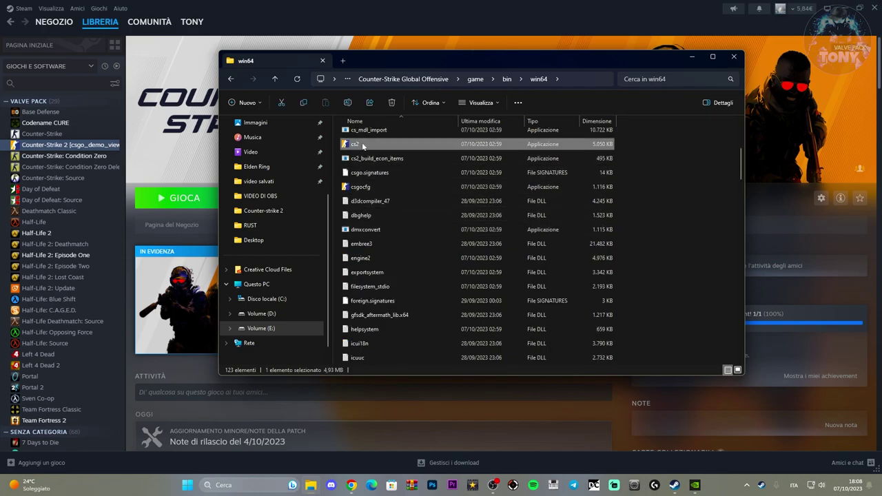
right_click(377, 143)
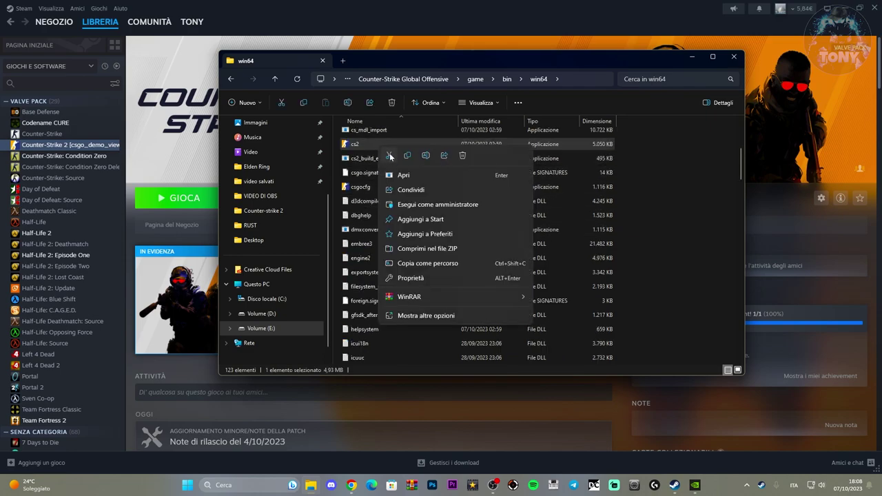
click(411, 315)
click(406, 394)
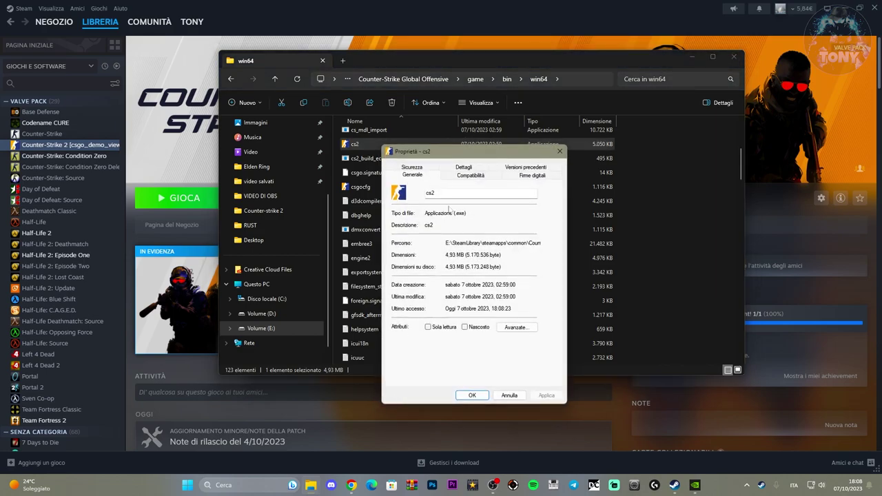
click(470, 175)
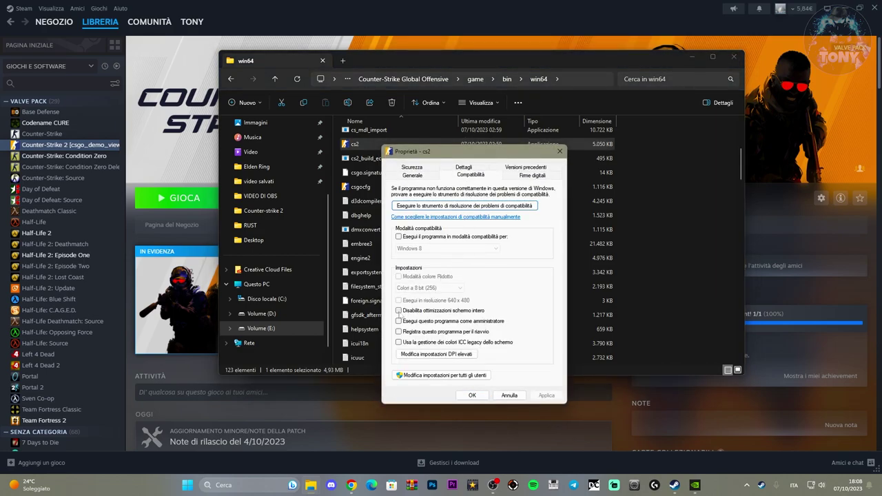
Step: Set cs2 to disable full-screen optimizations and run as administrator for all users, and apply the changes
click(399, 312)
click(414, 377)
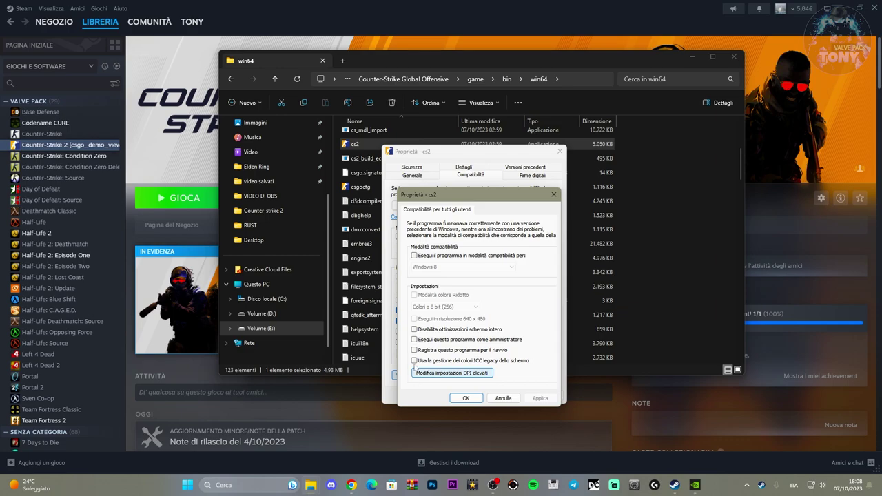
click(414, 329)
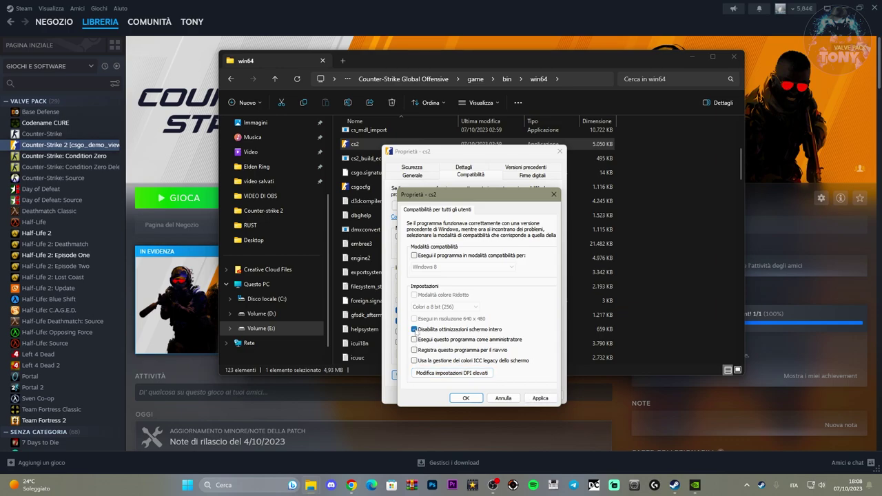
click(544, 398)
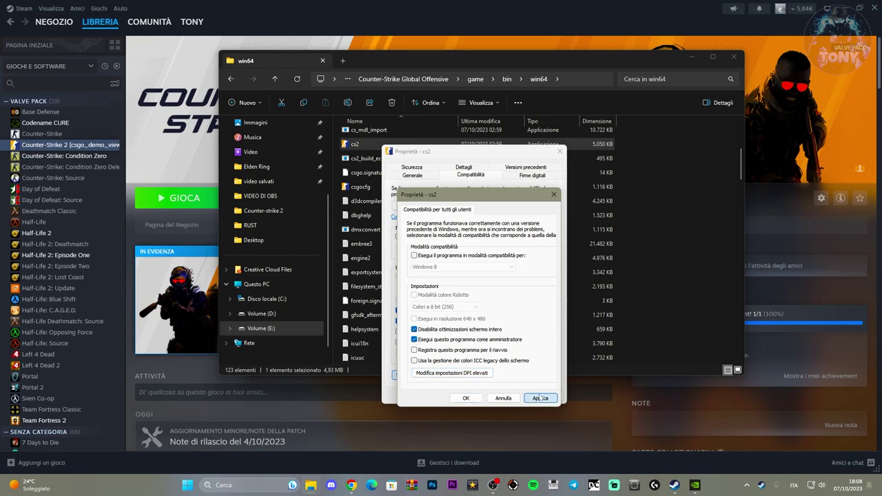
click(469, 398)
click(547, 396)
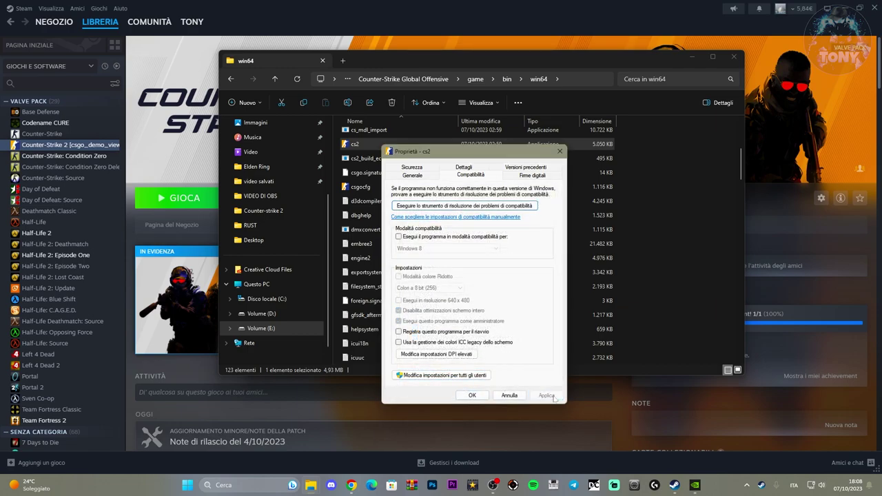
Step: Examine the Valve Corp. digital signature of cs2 and its certificate, and close the properties
click(533, 177)
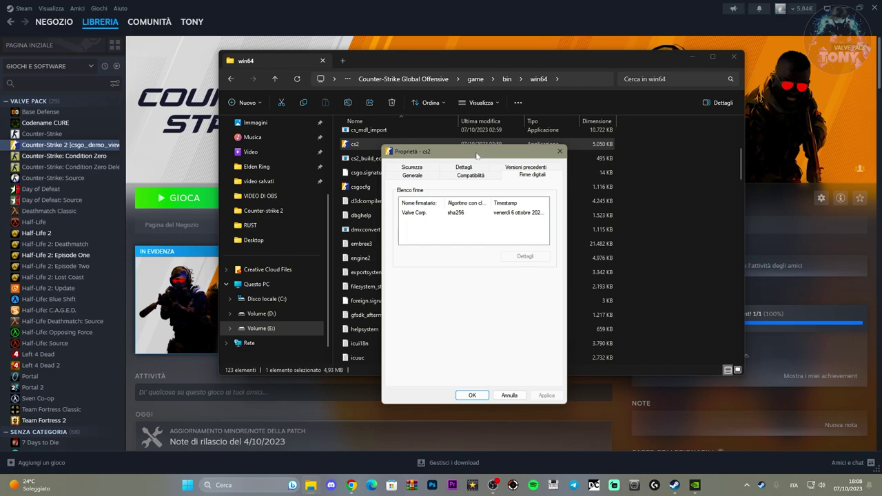
drag(477, 156, 468, 136)
double_click(450, 193)
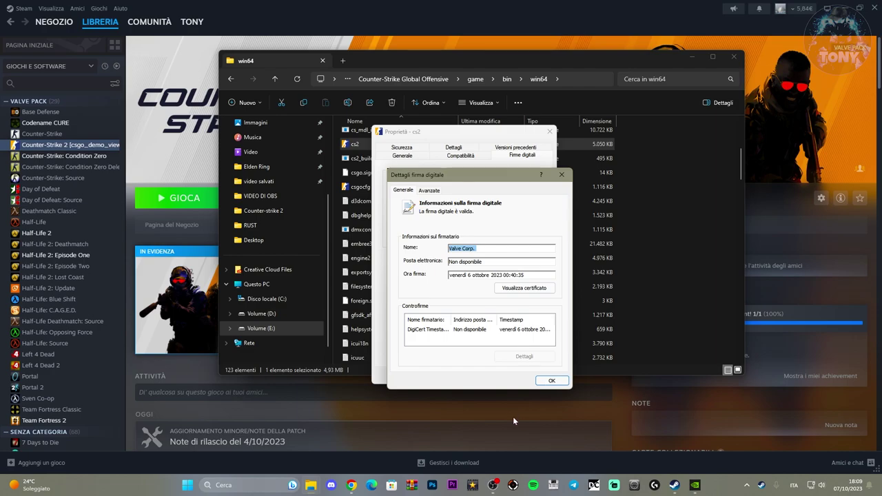
click(524, 288)
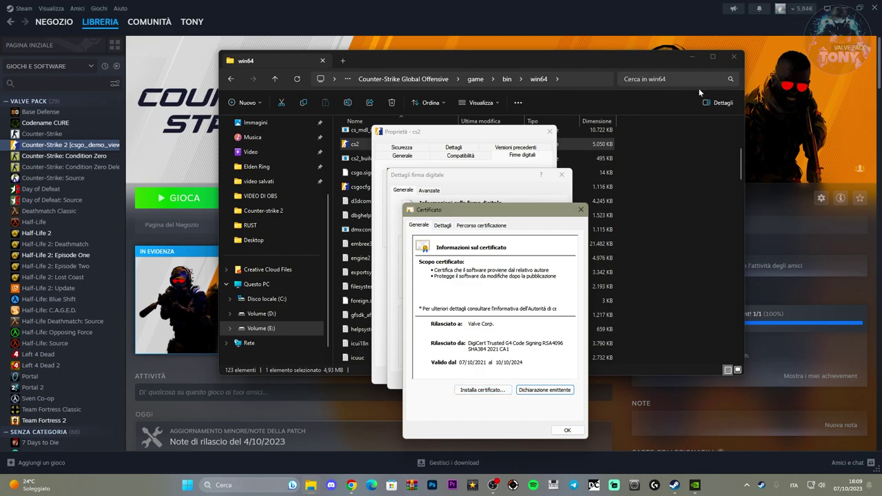
drag(532, 218, 502, 190)
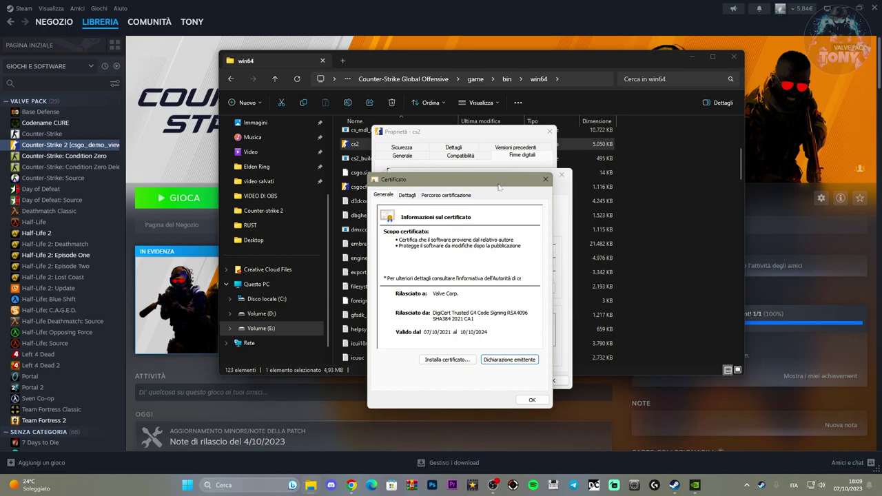
click(545, 180)
click(562, 175)
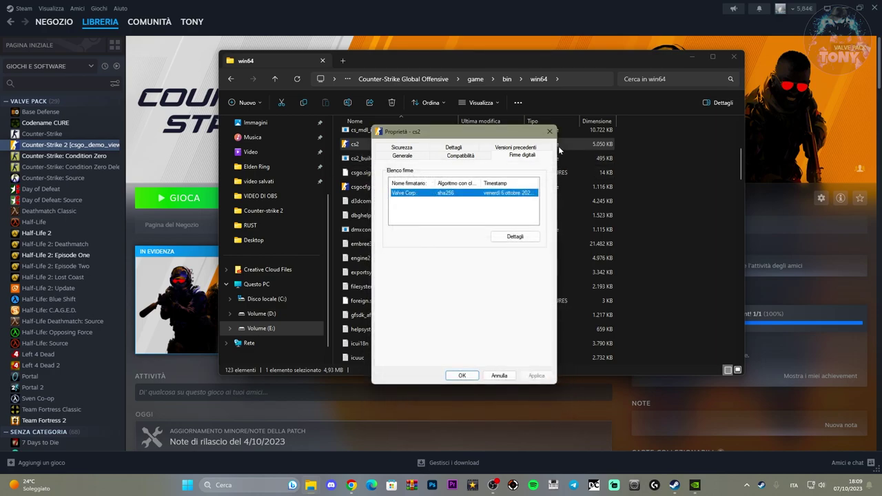
click(549, 132)
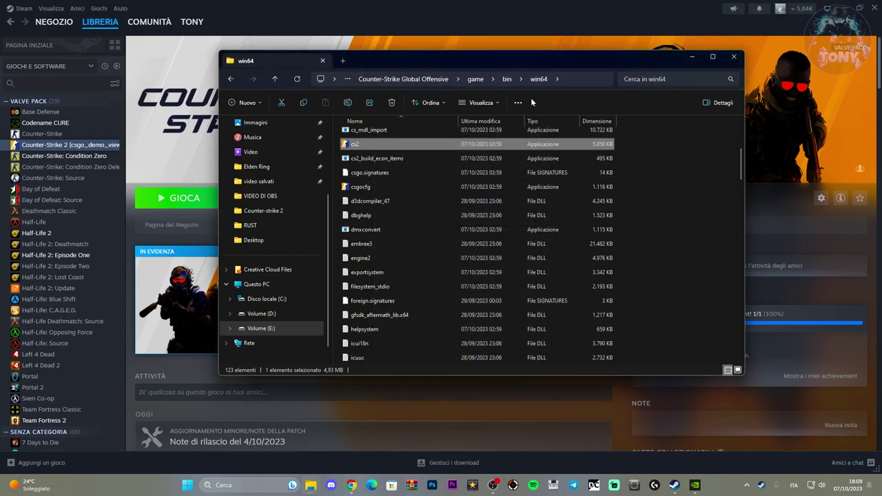
Step: Close the win64 folder window, minimize Steam and open the Windows Device Manager
click(734, 57)
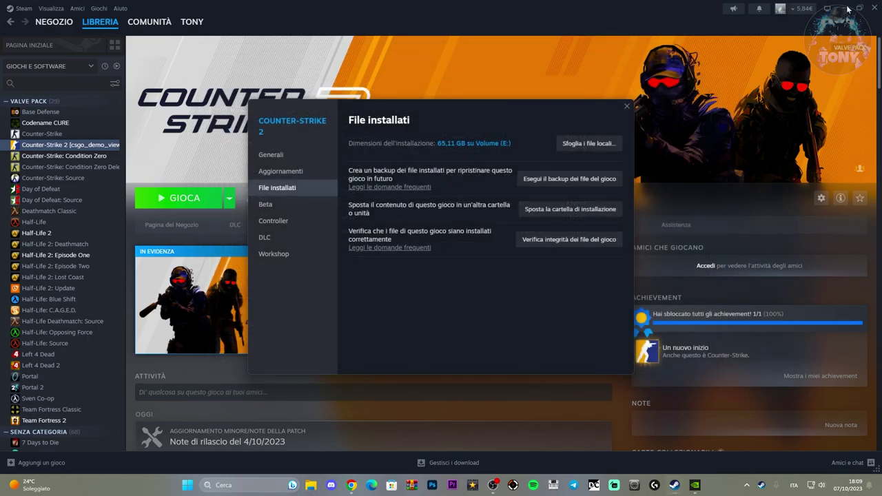
click(846, 8)
right_click(189, 489)
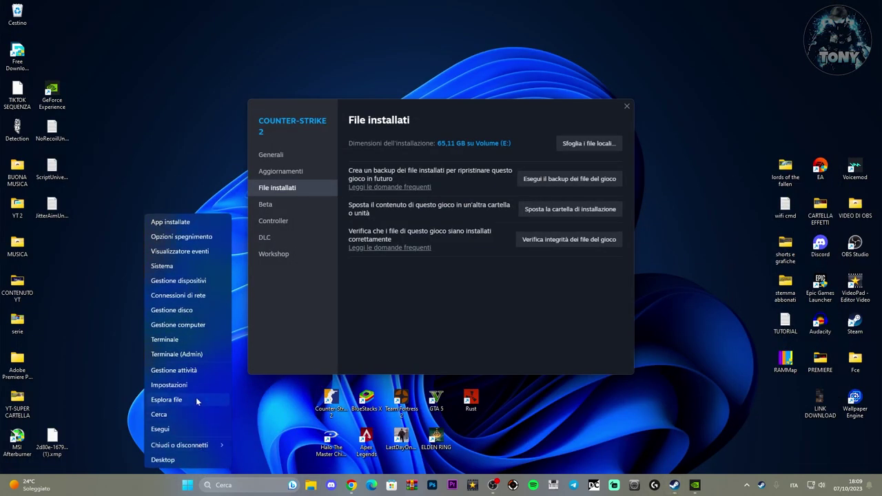
click(183, 281)
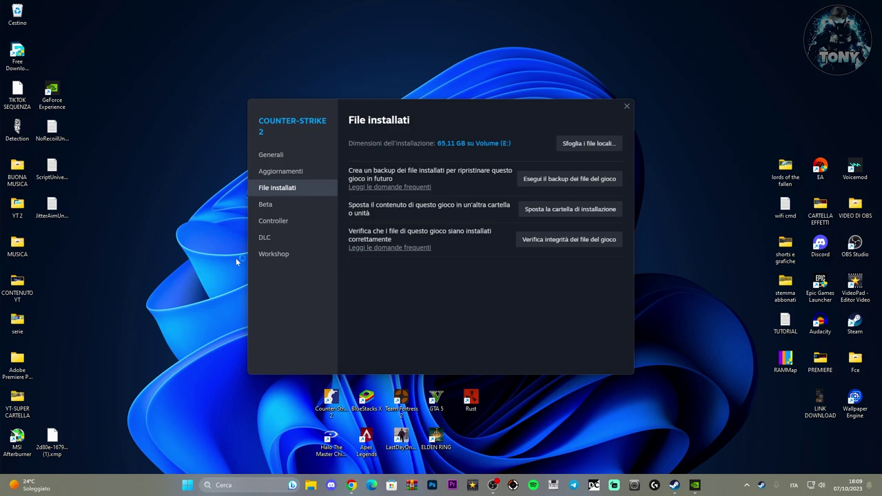
Step: Run the driver update for the NVIDIA GeForce GTX 1660 SUPER graphics card with an automatic driver search
drag(191, 29, 404, 54)
scroll(348, 195, down, 2)
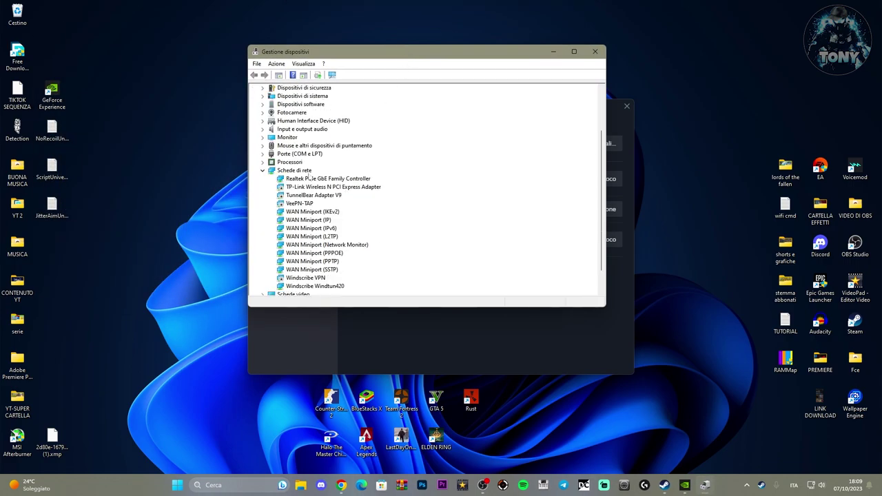
scroll(309, 177, down, 1)
click(263, 270)
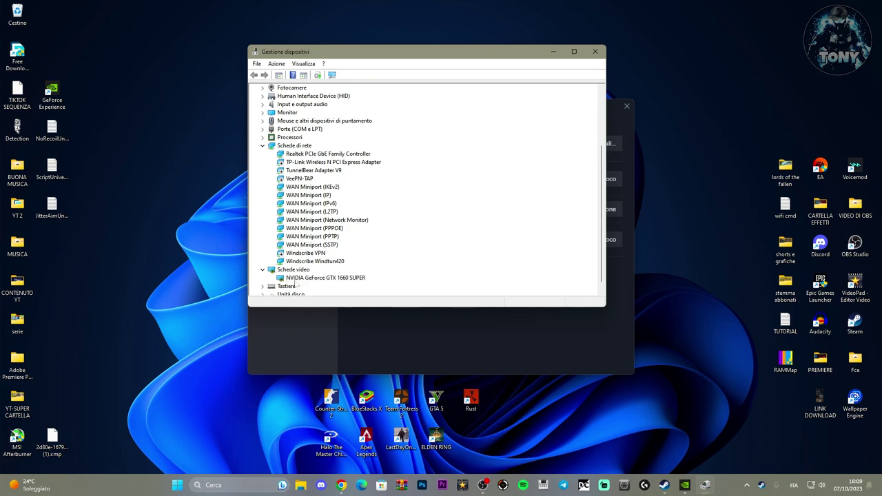
click(317, 278)
right_click(314, 279)
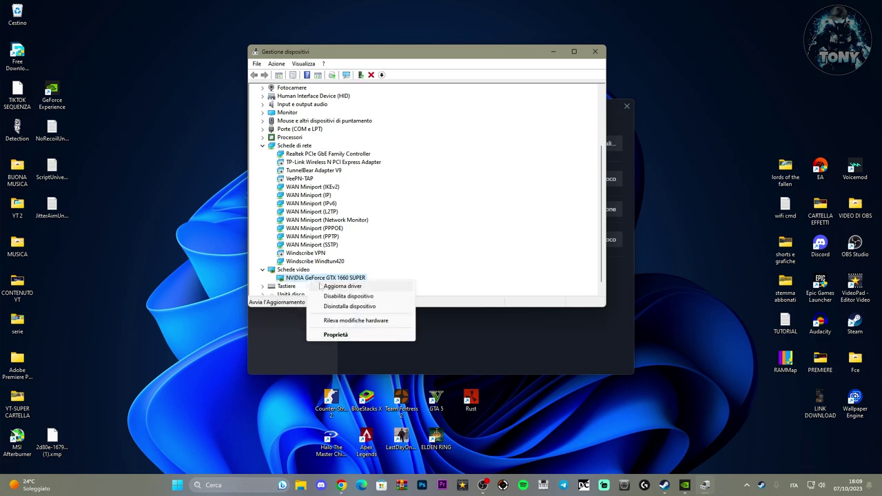
click(331, 287)
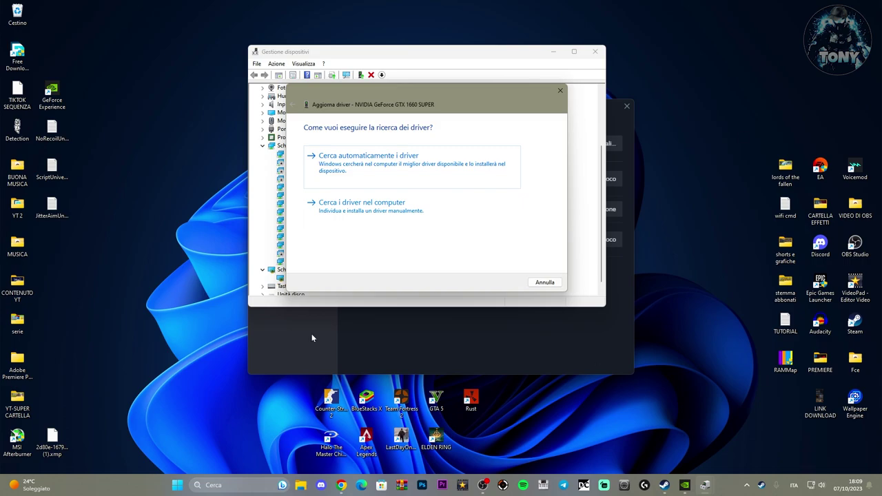
click(341, 185)
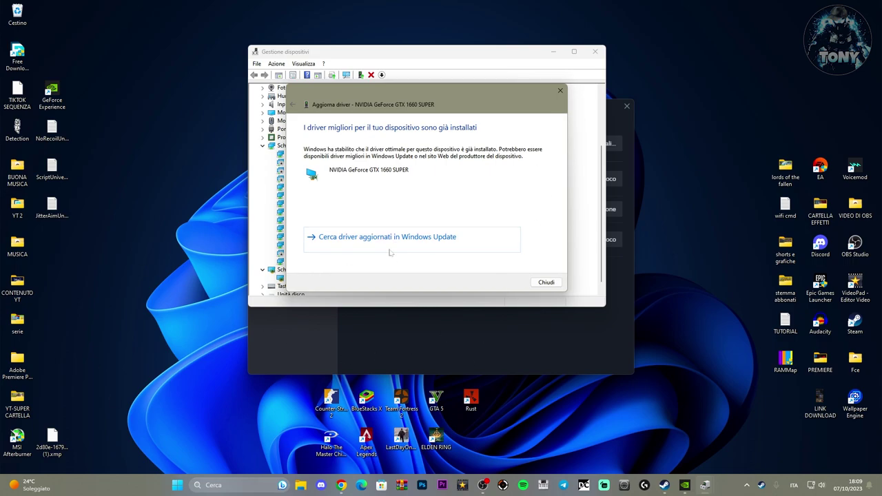
Step: Search for updated drivers through Windows Update and check for available updates
click(407, 237)
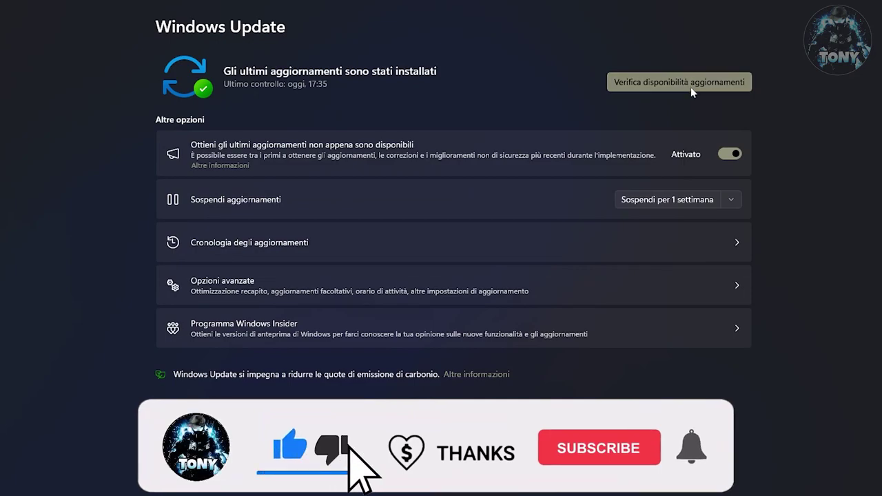
click(691, 87)
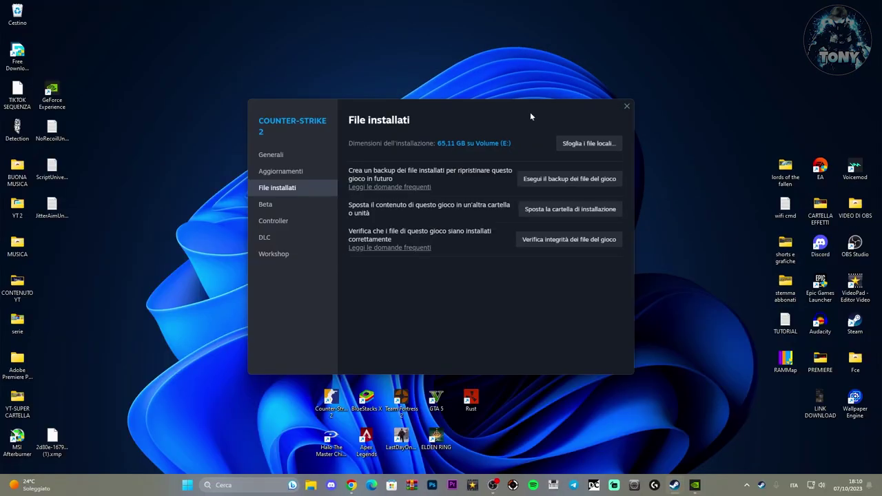
Step: Browse the contents of Volume (E:) in File Explorer and put its window away
drag(485, 105, 509, 81)
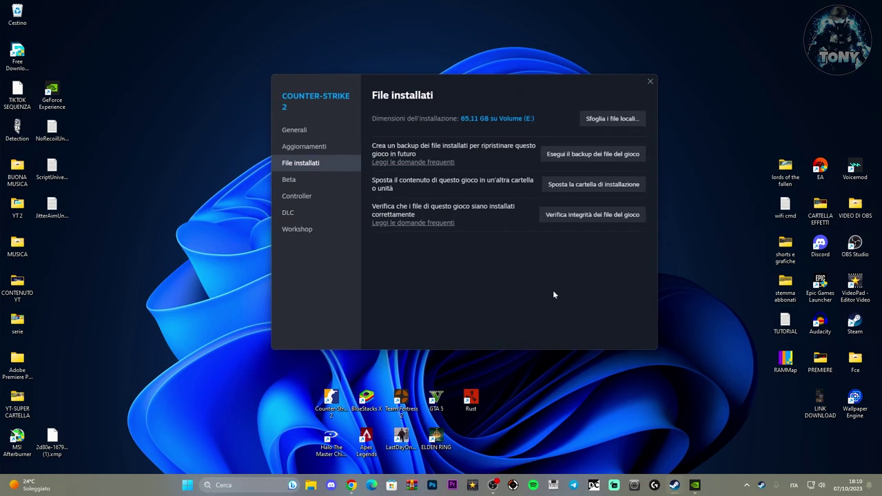
click(310, 486)
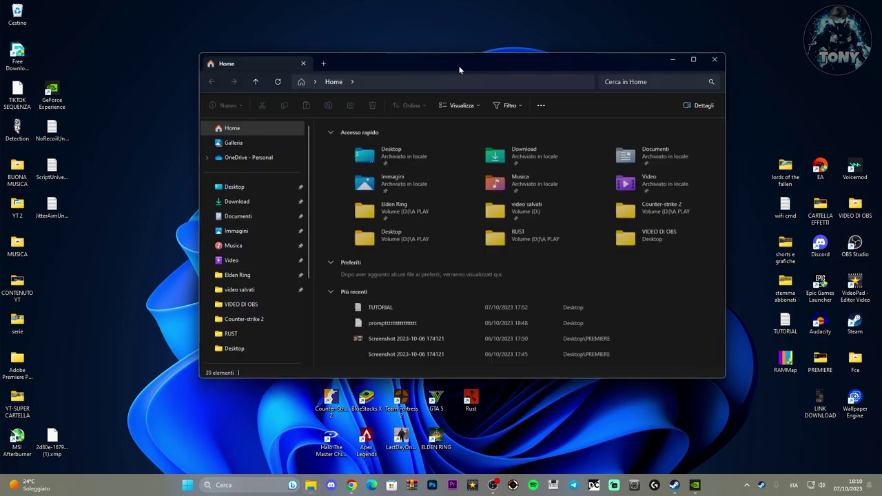
scroll(242, 262, down, 3)
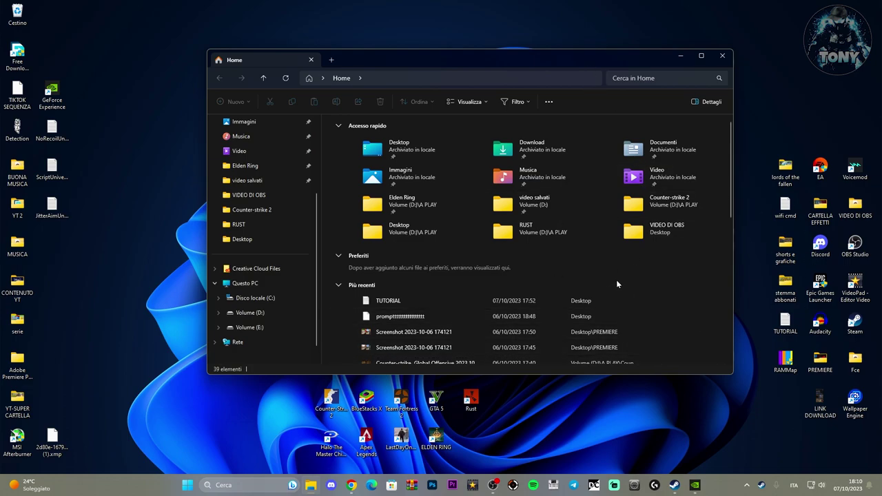
drag(572, 58, 570, 69)
click(247, 335)
scroll(414, 245, down, 5)
scroll(413, 245, down, 2)
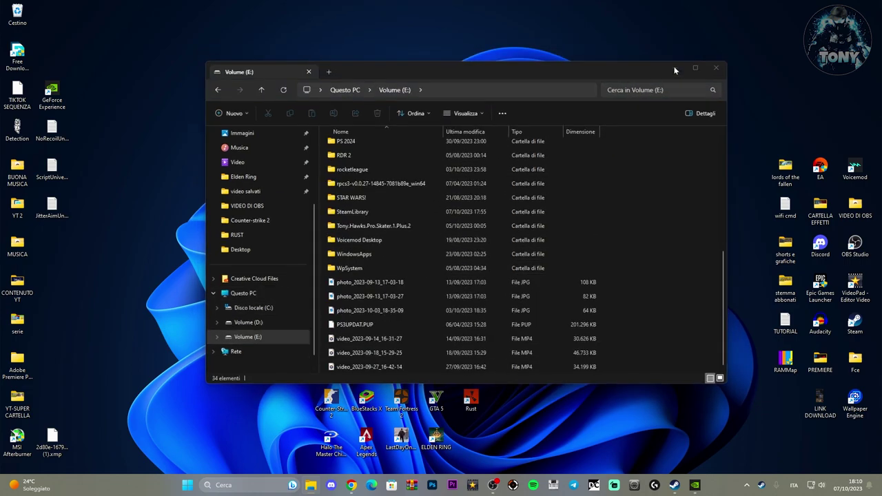
click(678, 64)
Step: Browse Counter-Strike 2's local files from its Steam properties and open the game\bin\win64 folder
click(612, 118)
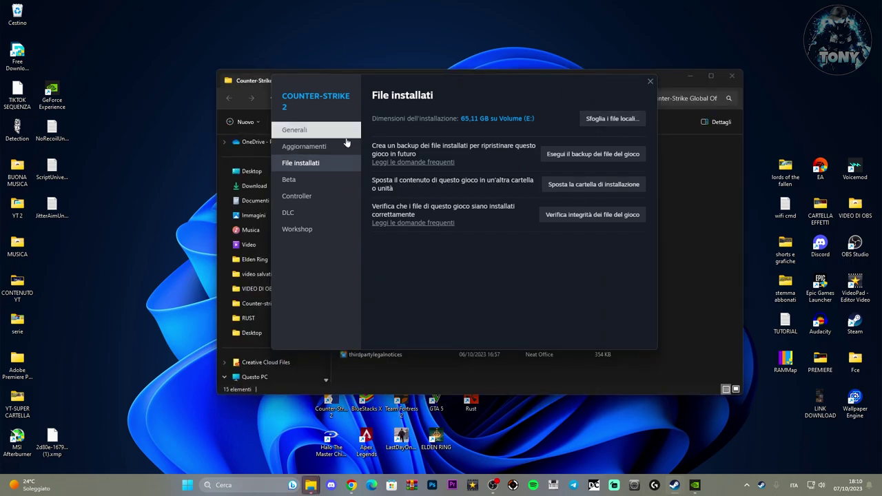
click(651, 81)
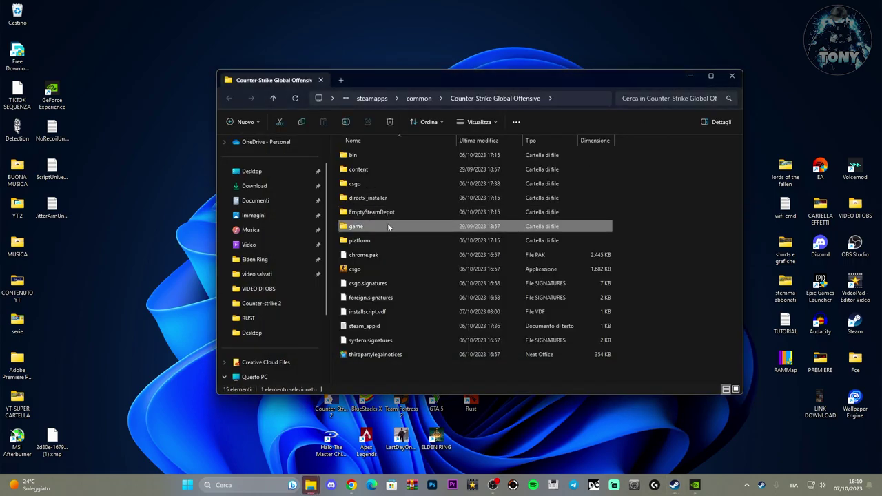
double_click(395, 227)
double_click(383, 155)
double_click(384, 157)
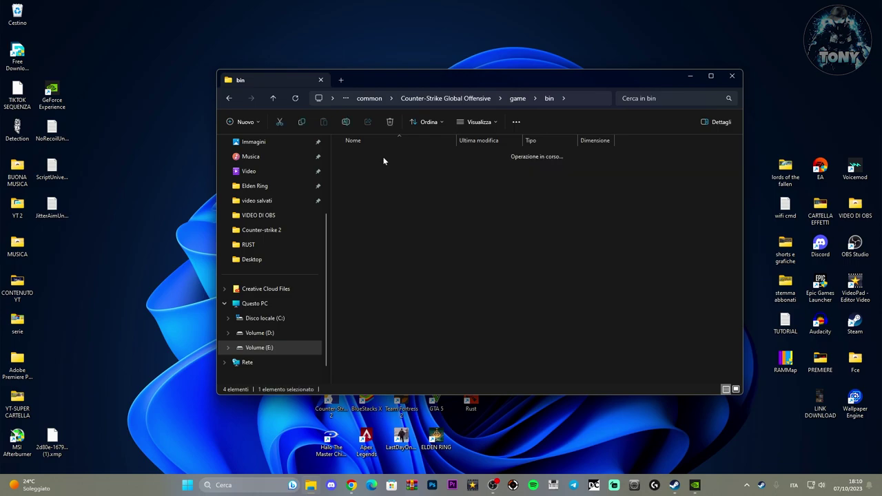
scroll(448, 242, down, 5)
scroll(448, 241, down, 20)
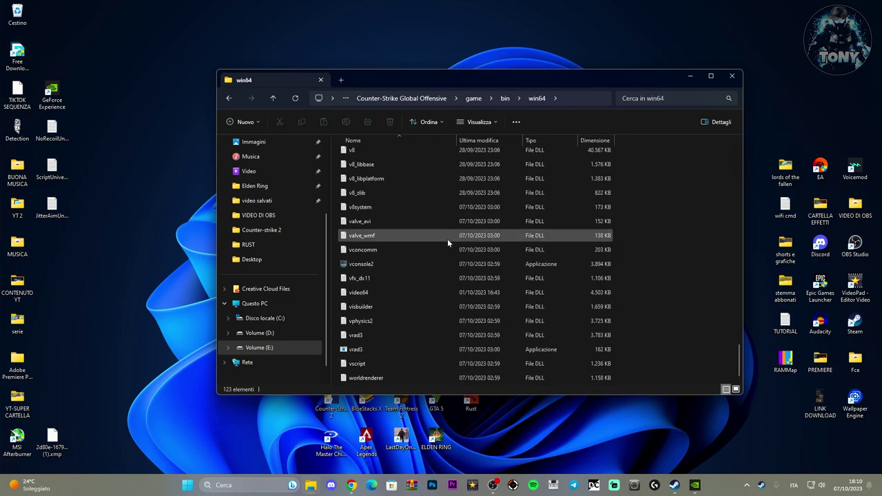
drag(337, 385, 427, 160)
scroll(447, 253, up, 10)
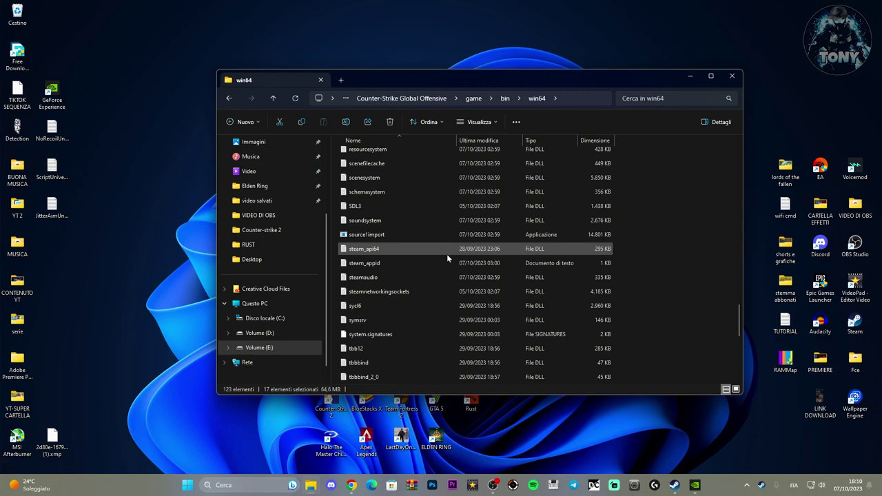
scroll(447, 254, down, 5)
scroll(447, 254, up, 7)
scroll(447, 254, up, 10)
scroll(446, 253, up, 10)
scroll(447, 254, up, 6)
Step: Delete all files in the win64 folder, keeping the qt5_plugins, subtools and tools folders, and close the window
drag(338, 195, 445, 319)
scroll(446, 319, down, 4)
scroll(446, 320, down, 10)
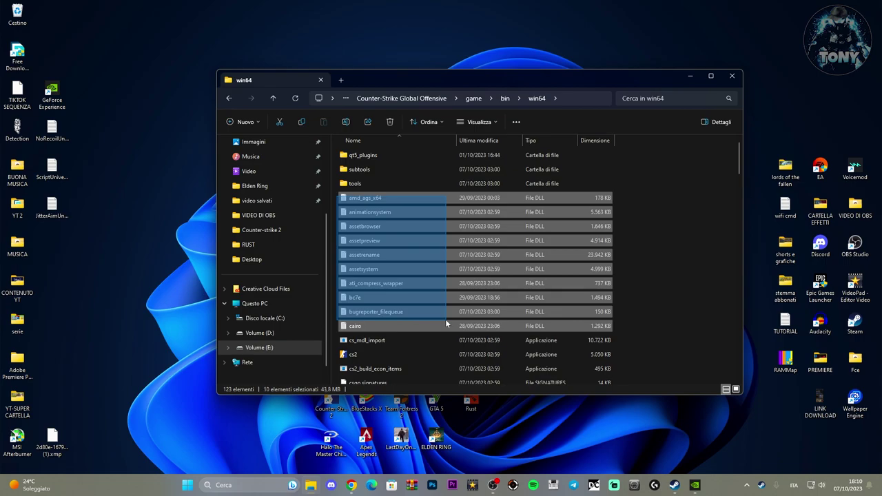
scroll(446, 319, down, 15)
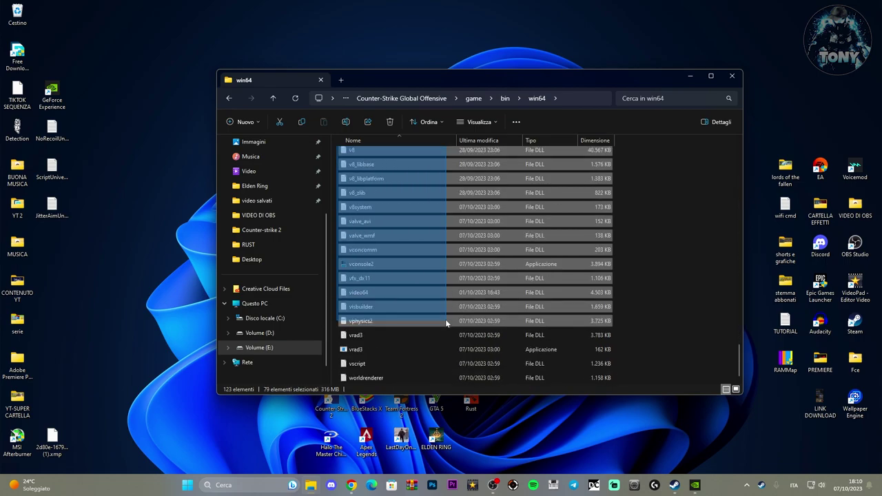
drag(445, 319, 492, 379)
key(Delete)
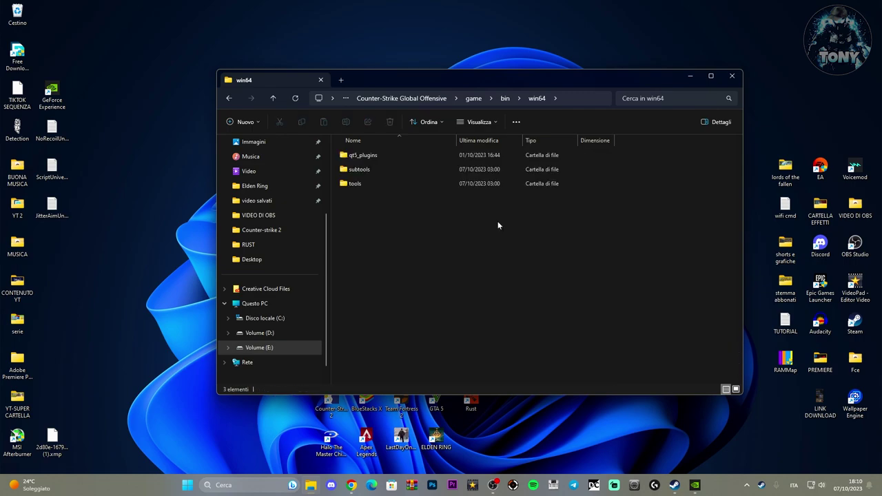
click(732, 75)
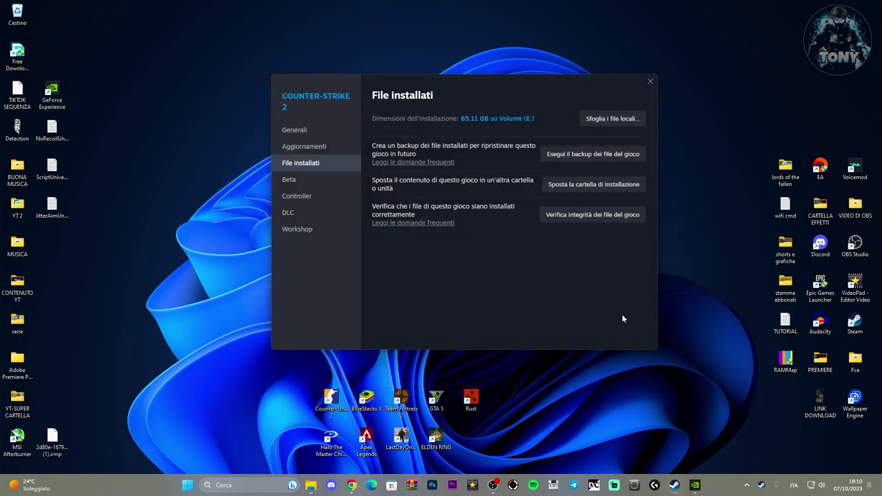
Step: Verify the integrity of the Counter-Strike 2 game files in Steam and open the download page for the update
click(626, 218)
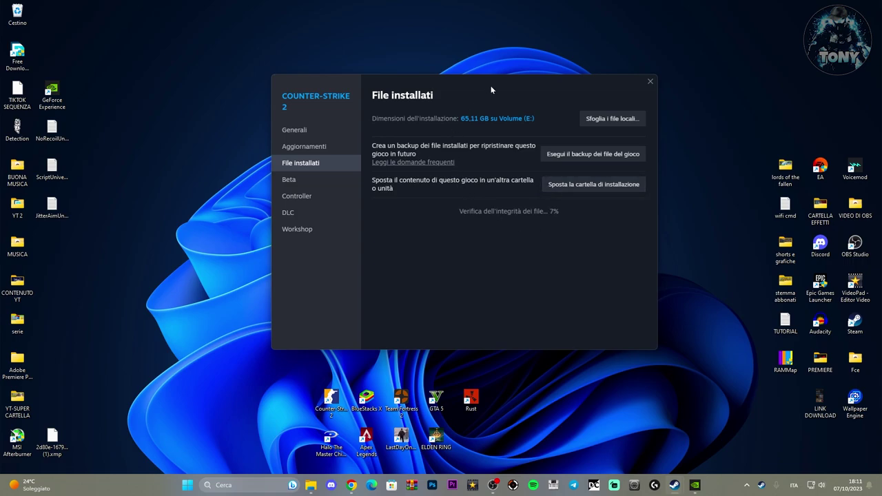
drag(498, 81, 477, 84)
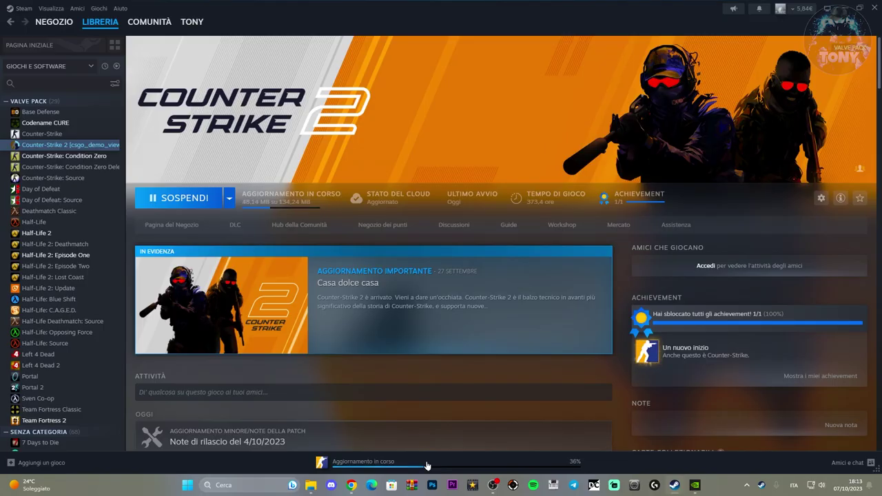
click(427, 466)
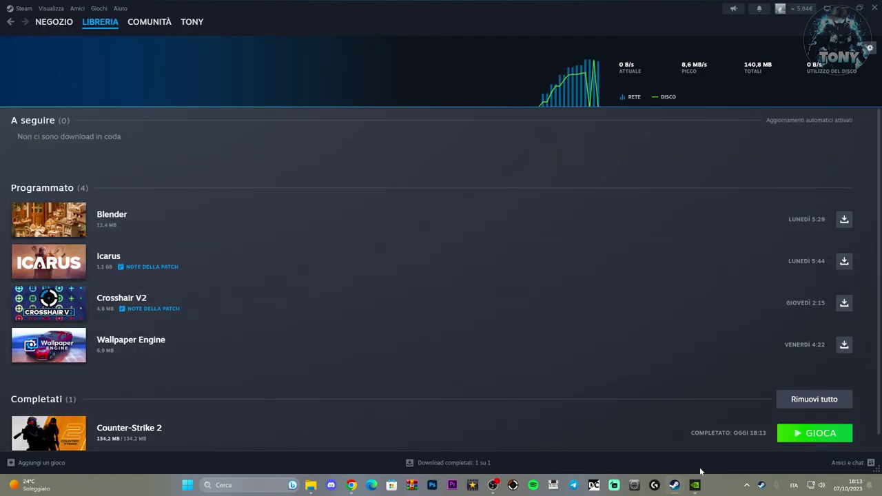
Step: Launch the game from the completed downloads with the launch option "Gioca a Counter-Strike 2"
click(809, 444)
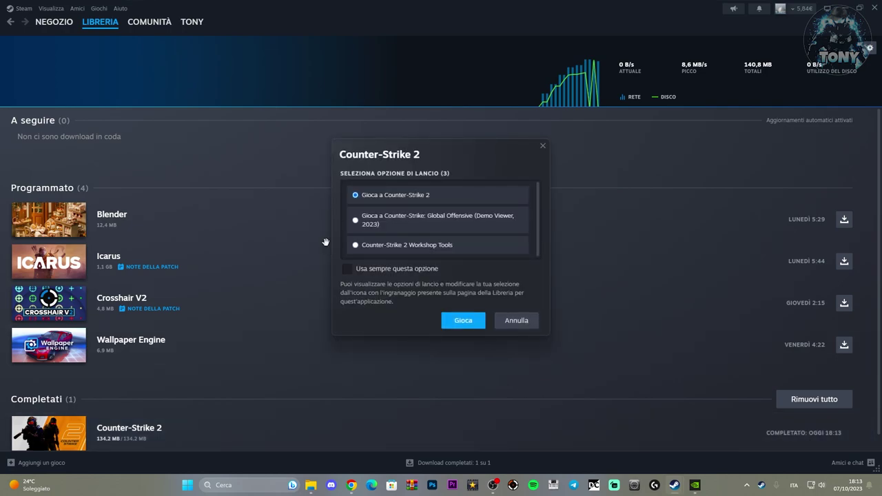
click(352, 271)
click(350, 272)
click(472, 325)
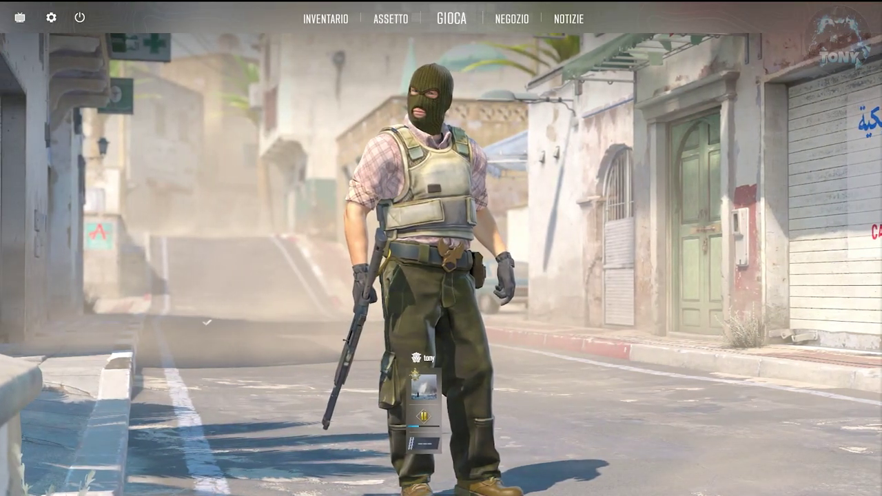
Step: In the game's video settings, set the display mode to Schermo intero and the refresh rate to 164 Hz
click(51, 18)
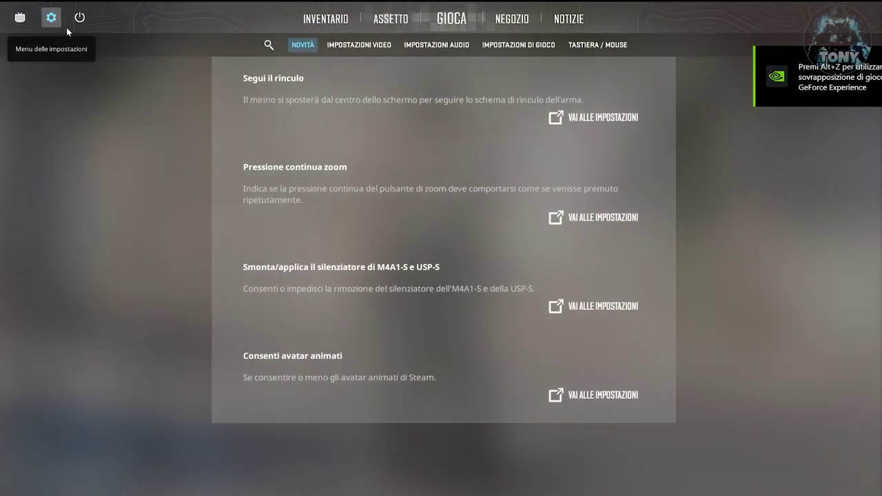
click(369, 46)
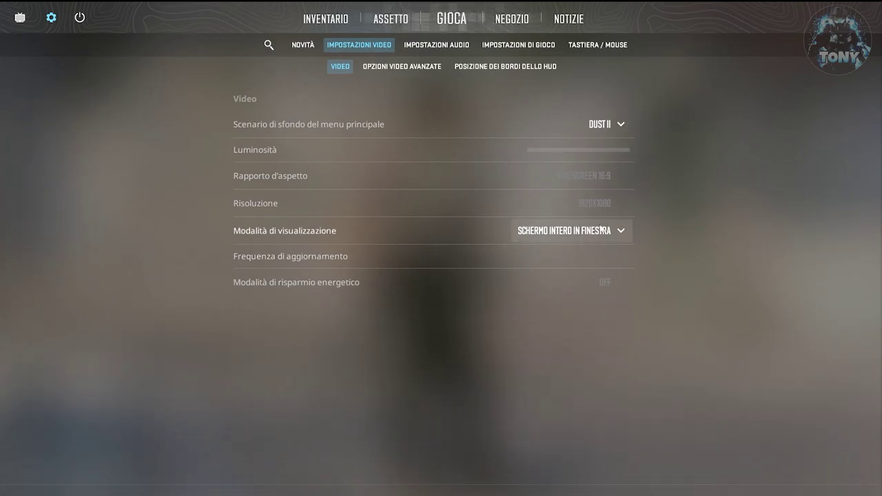
click(576, 232)
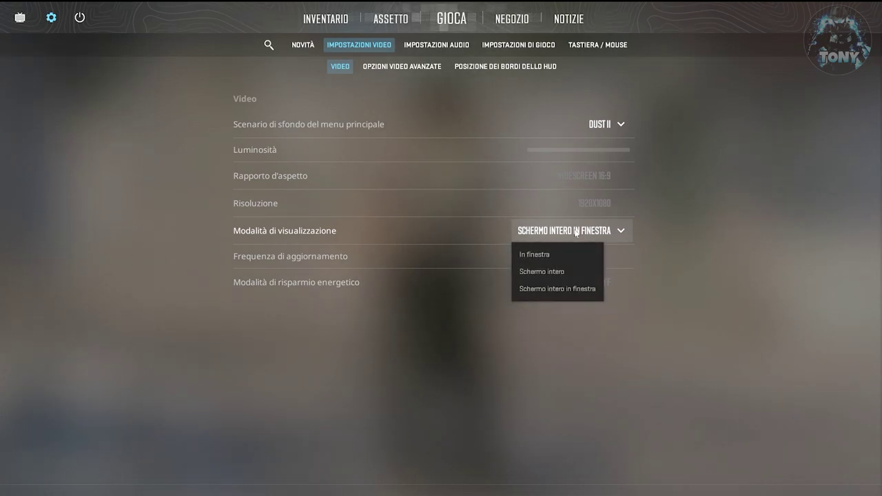
click(547, 271)
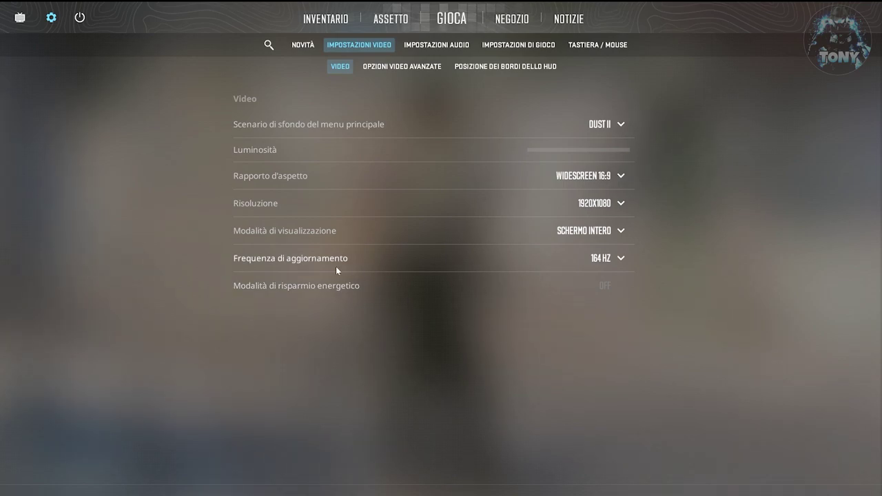
click(606, 259)
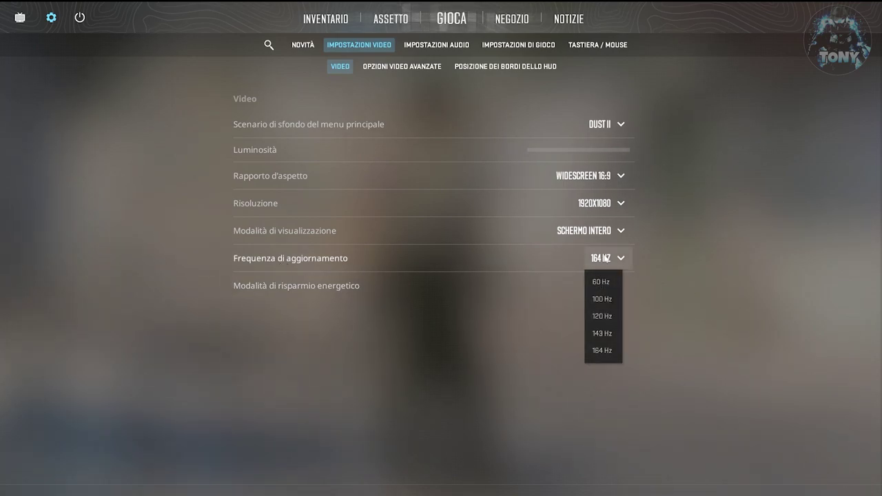
click(598, 350)
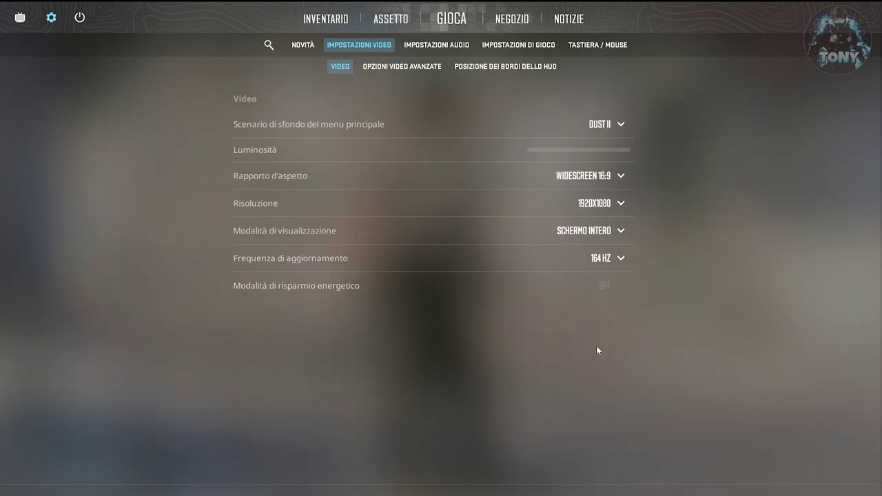